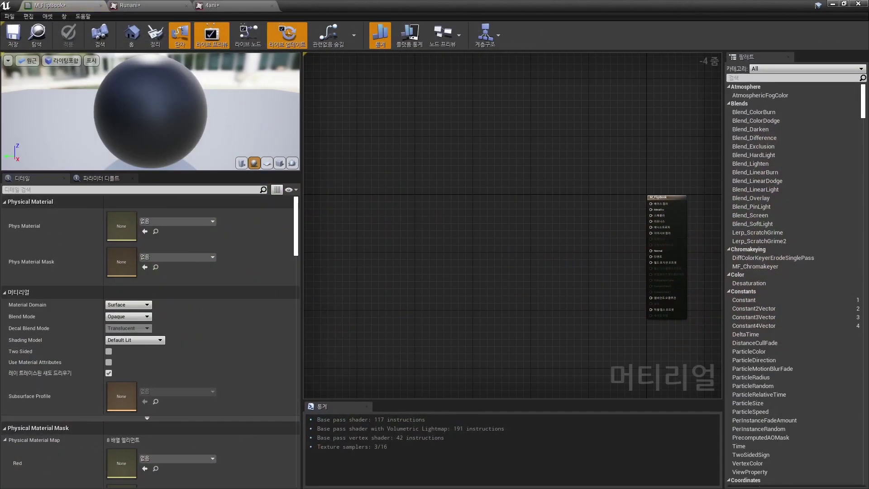
- Pan and zoom the M_FlipBook graph toward the material output node
{"action": "right_click_drag", "start_coordinate": [529, 278], "coordinate": [465, 271]}
{"action": "scroll", "coordinate": [466, 271], "scroll_direction": "up", "scroll_amount": 1}
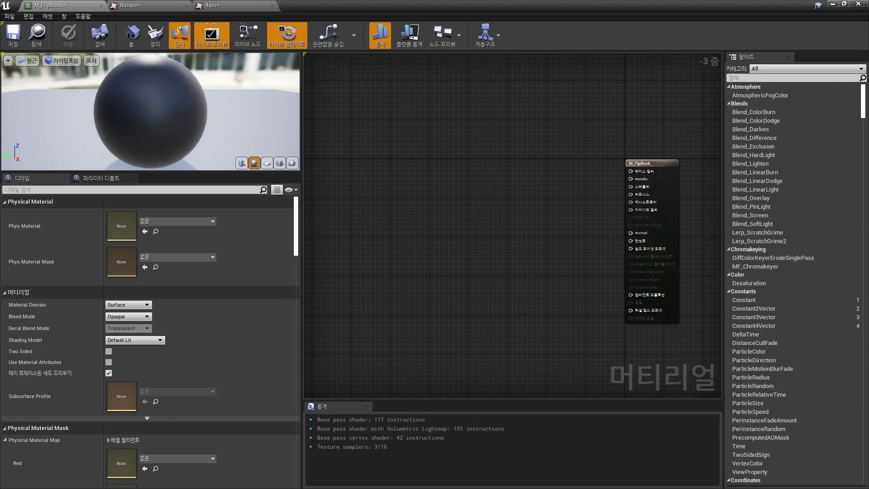
- Place a FlipBook function node in the graph by searching 'Flipbook', moving it up and left
{"action": "right_click", "coordinate": [453, 208]}
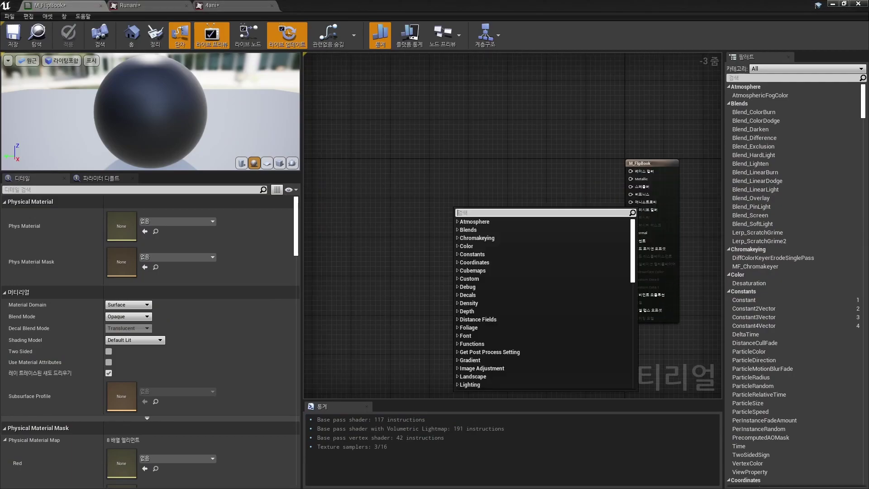
{"action": "type", "text": "Flipbook"}
{"action": "key", "text": "Return"}
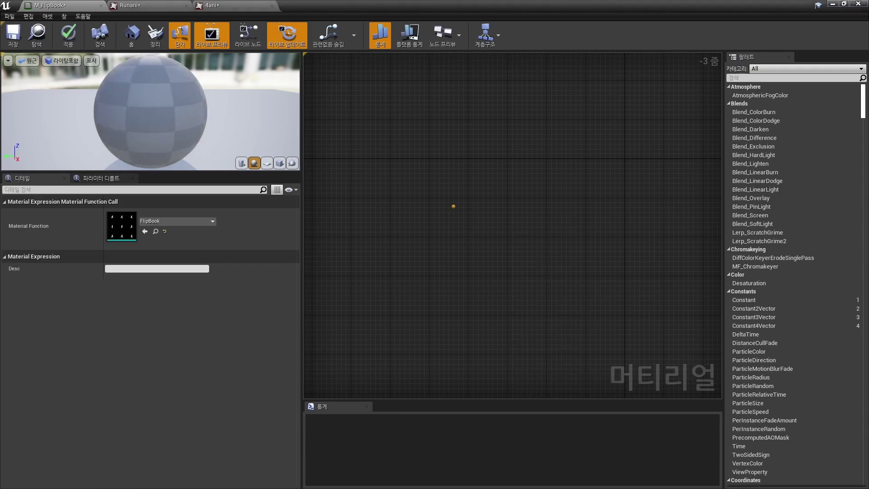
{"action": "left_click_drag", "start_coordinate": [471, 210], "coordinate": [423, 196]}
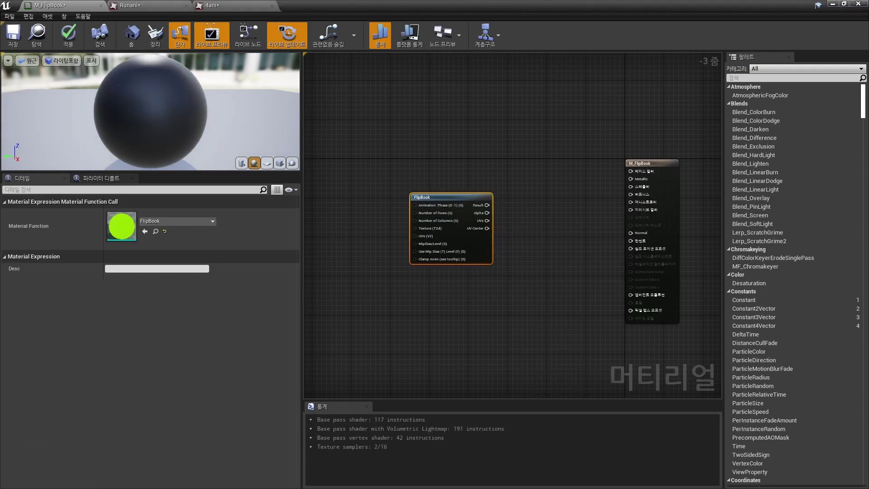
{"action": "left_click", "coordinate": [520, 317]}
- Look over the Runani running-figure and 4ani number sprite sheets, ending on Runani
{"action": "left_click", "coordinate": [129, 5]}
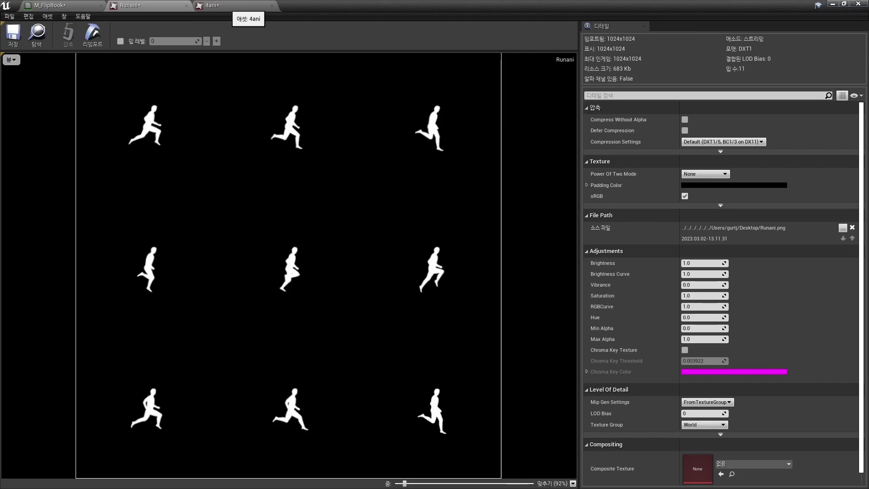
{"action": "left_click", "coordinate": [231, 5]}
{"action": "left_click", "coordinate": [147, 5]}
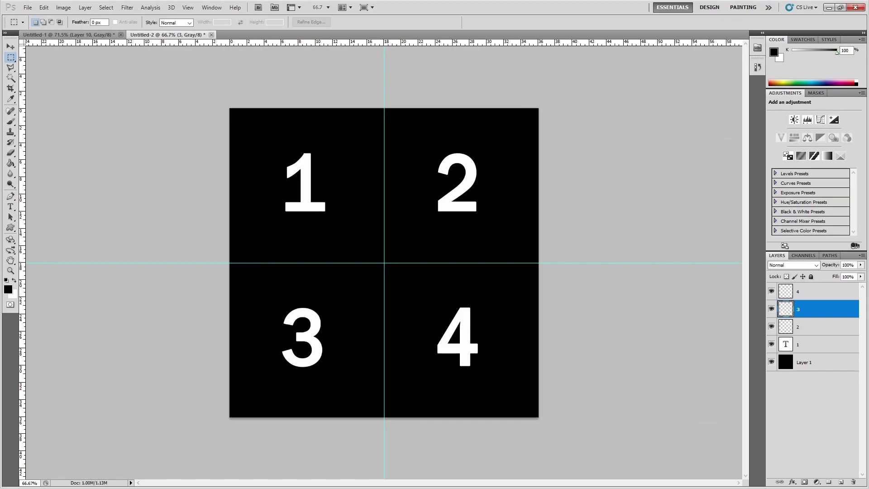
- Switch to the running-figure sprite sheet document Untitled-1 with Ctrl+Tab
{"action": "key", "text": "ctrl+Tab"}
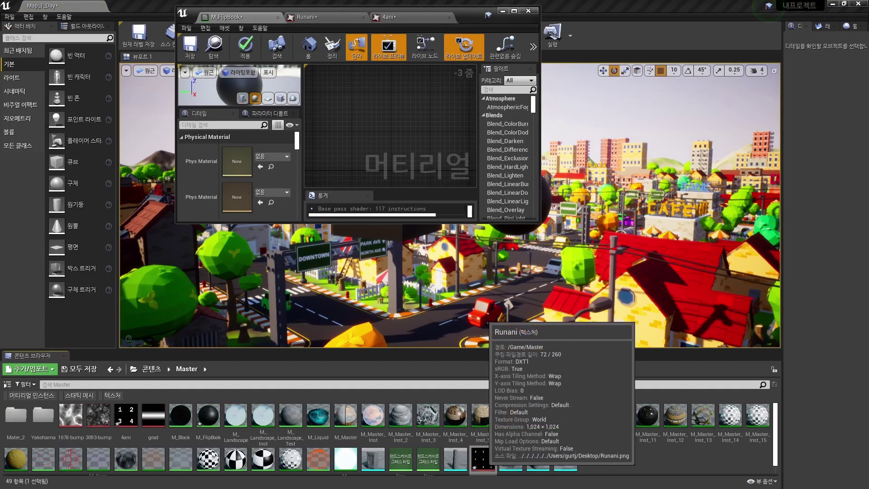
- Add the Runani texture, feed FlipBook UVs into it and its RGB into Base Color, then apply
{"action": "mouse_move", "coordinate": [483, 459]}
{"action": "left_mouse_down"}
{"action": "mouse_move", "coordinate": [414, 154]}
{"action": "mouse_move", "coordinate": [557, 248]}
{"action": "left_mouse_up"}
{"action": "scroll", "coordinate": [557, 249], "scroll_direction": "up", "scroll_amount": 1}
{"action": "scroll", "coordinate": [556, 248], "scroll_direction": "up", "scroll_amount": 1}
{"action": "right_click_drag", "start_coordinate": [479, 219], "coordinate": [533, 225]}
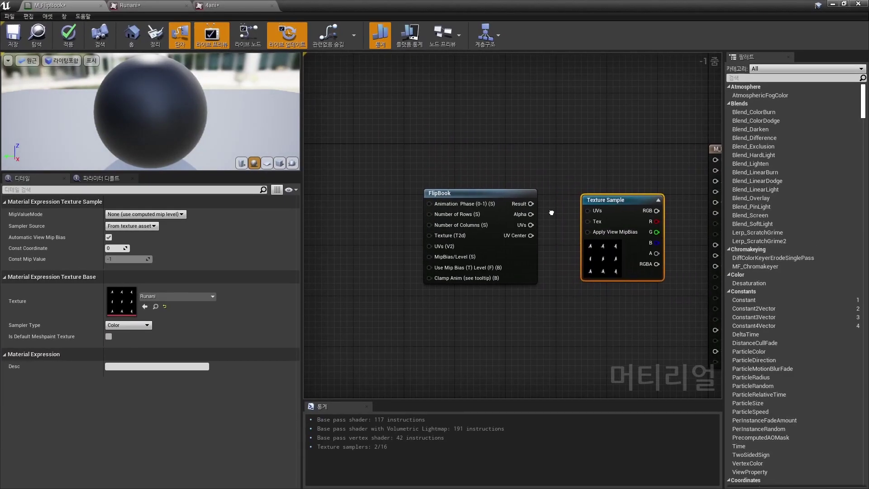
{"action": "mouse_move", "coordinate": [532, 224]}
{"action": "left_mouse_down"}
{"action": "mouse_move", "coordinate": [566, 227]}
{"action": "mouse_move", "coordinate": [589, 211]}
{"action": "left_mouse_up"}
{"action": "right_click_drag", "start_coordinate": [625, 294], "coordinate": [565, 287]}
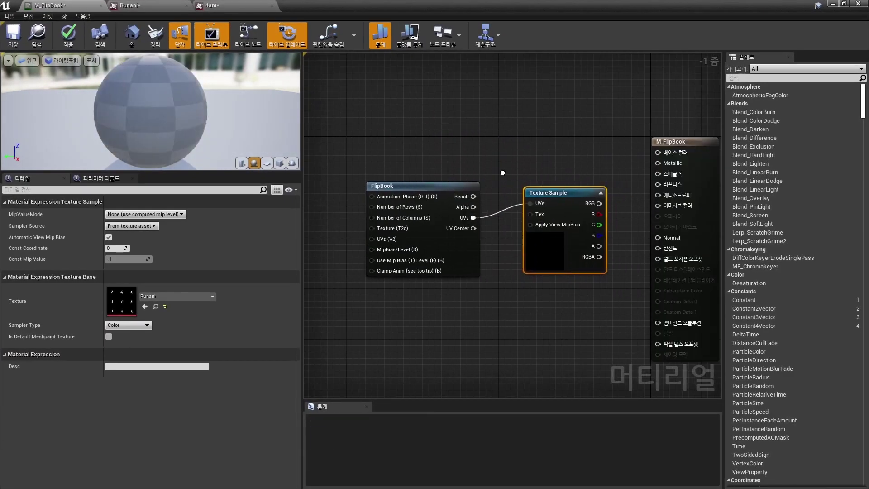
{"action": "left_click_drag", "start_coordinate": [599, 203], "coordinate": [658, 153]}
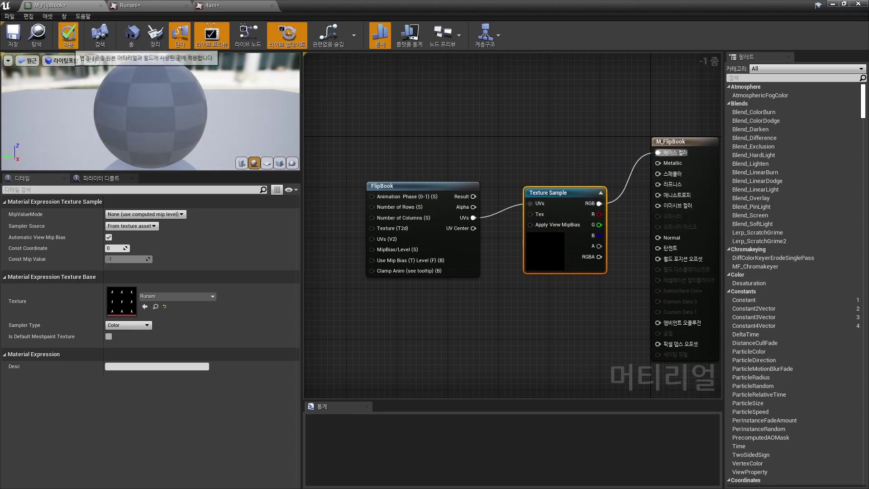
{"action": "left_click", "coordinate": [69, 34]}
- Preview the material on a cube, orbit to its top and enlarge the preview area
{"action": "left_click", "coordinate": [267, 163]}
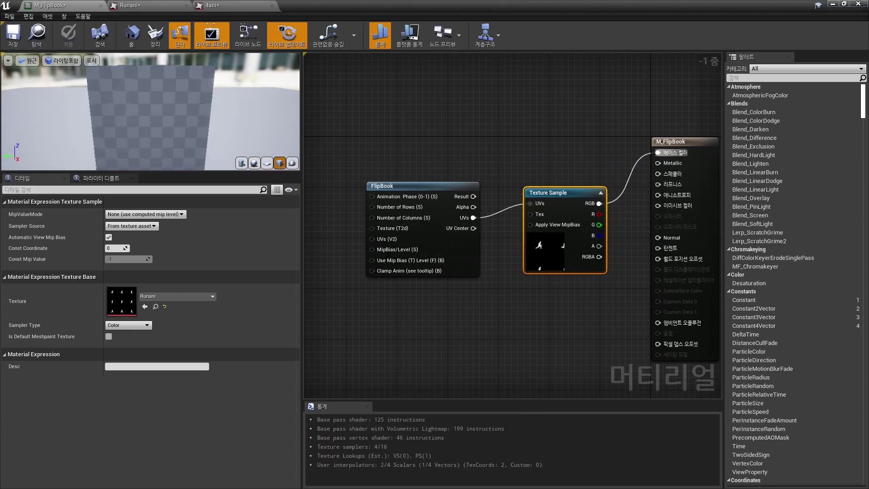
{"action": "left_click", "coordinate": [279, 163]}
{"action": "left_click_drag", "start_coordinate": [148, 128], "coordinate": [162, 133]}
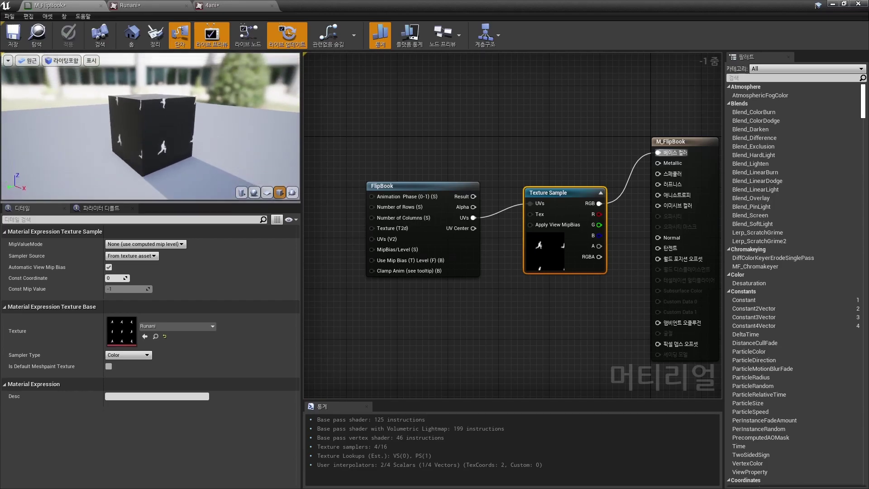
{"action": "left_click_drag", "start_coordinate": [162, 173], "coordinate": [162, 238]}
{"action": "right_click_drag", "start_coordinate": [443, 317], "coordinate": [496, 299]}
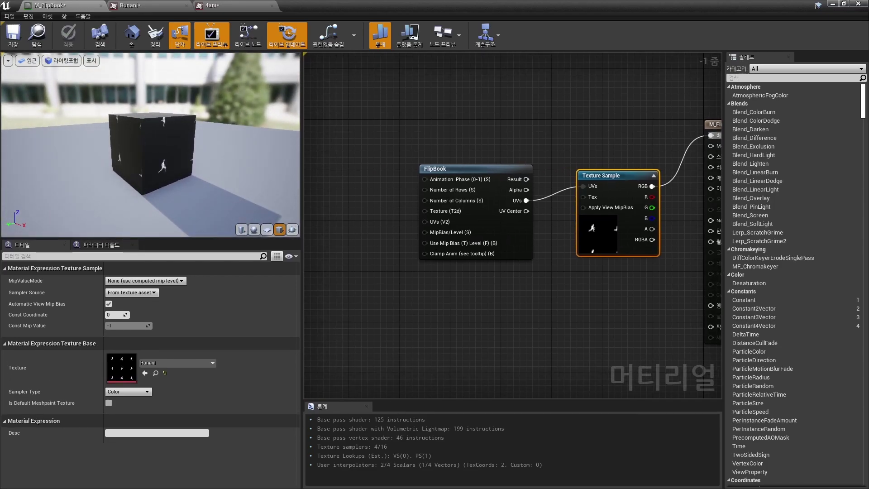
{"action": "right_click_drag", "start_coordinate": [411, 188], "coordinate": [497, 200]}
- Narrow the properties panel to widen the graph and add a Time node
{"action": "left_click", "coordinate": [497, 200]}
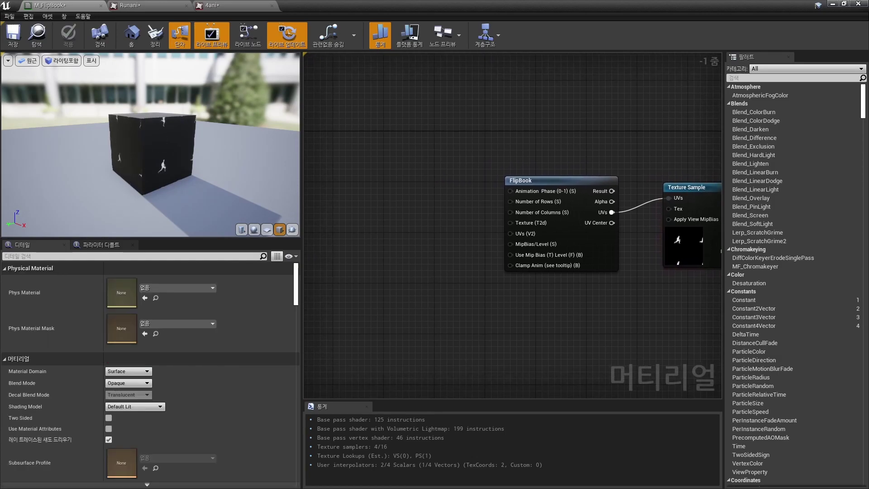
{"action": "right_click", "coordinate": [361, 163]}
{"action": "key", "text": "Escape"}
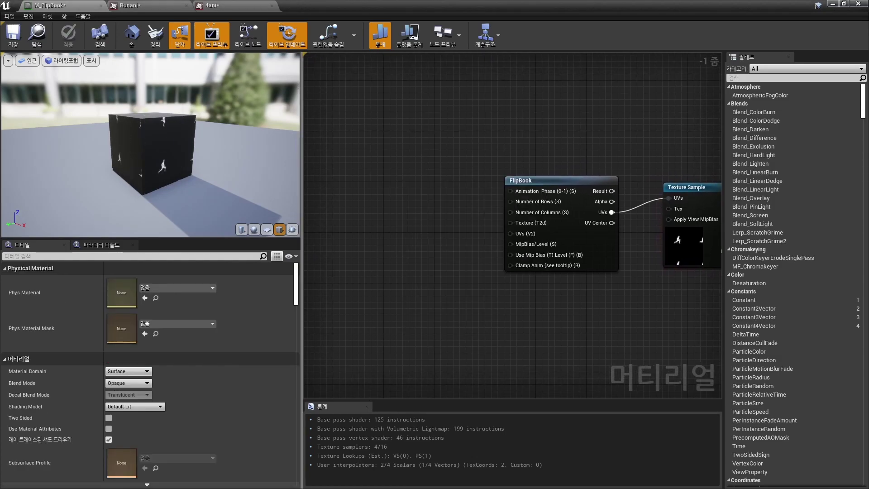
{"action": "left_click_drag", "start_coordinate": [301, 317], "coordinate": [169, 317]}
{"action": "right_click_drag", "start_coordinate": [321, 198], "coordinate": [368, 198]}
{"action": "scroll", "coordinate": [368, 197], "scroll_direction": "up", "scroll_amount": 1}
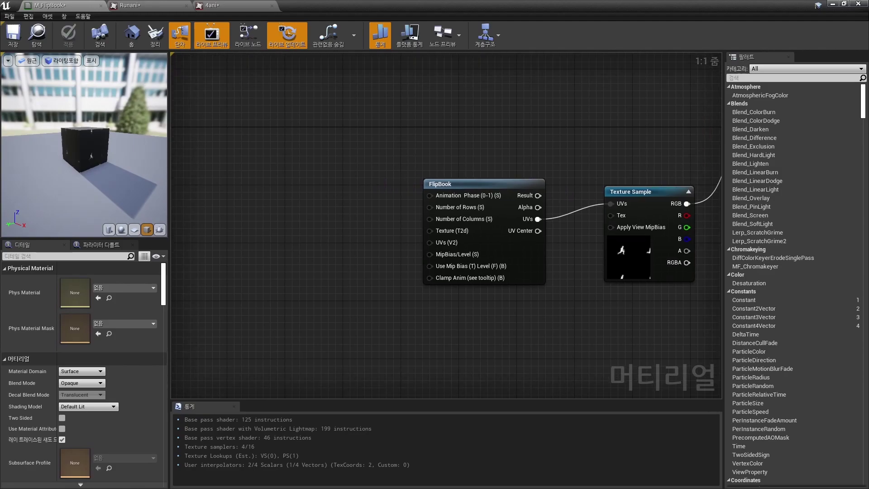
{"action": "right_click", "coordinate": [239, 175]}
{"action": "type", "text": "time"}
{"action": "key", "text": "Return"}
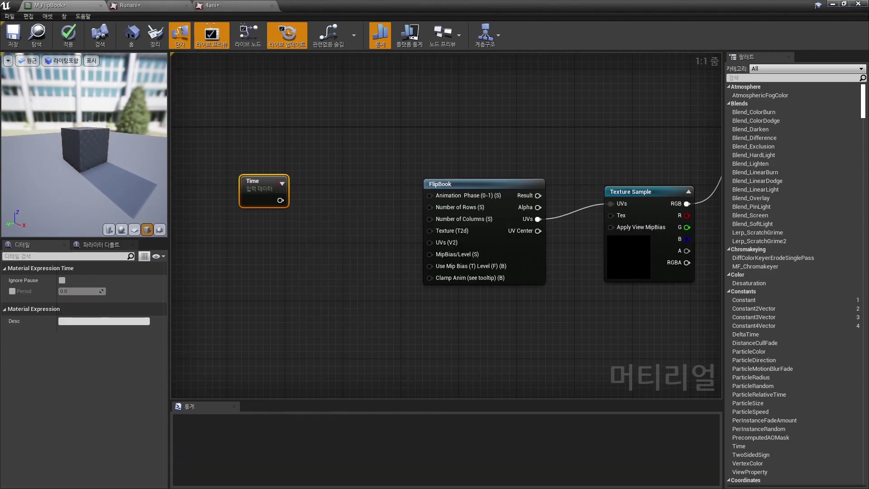
- Add a Multiply node fed by Time in A and a constant in B
{"action": "right_click_drag", "start_coordinate": [407, 317], "coordinate": [460, 314]}
{"action": "left_click", "coordinate": [344, 183]}
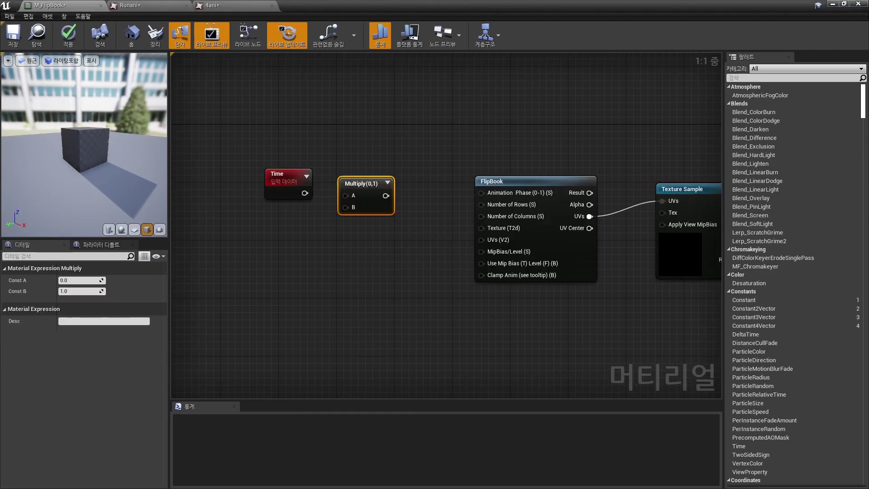
{"action": "left_click", "coordinate": [288, 226]}
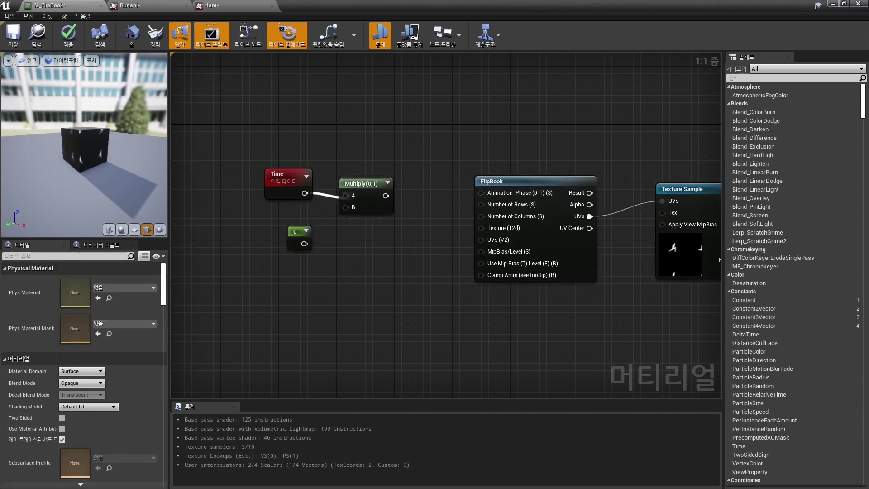
{"action": "left_click_drag", "start_coordinate": [304, 192], "coordinate": [345, 195]}
{"action": "left_click_drag", "start_coordinate": [304, 243], "coordinate": [345, 207]}
- Convert the constant into a parameter named Speed with default value 1
{"action": "left_click", "coordinate": [298, 233]}
{"action": "right_click", "coordinate": [294, 224]}
{"action": "key", "text": "Escape"}
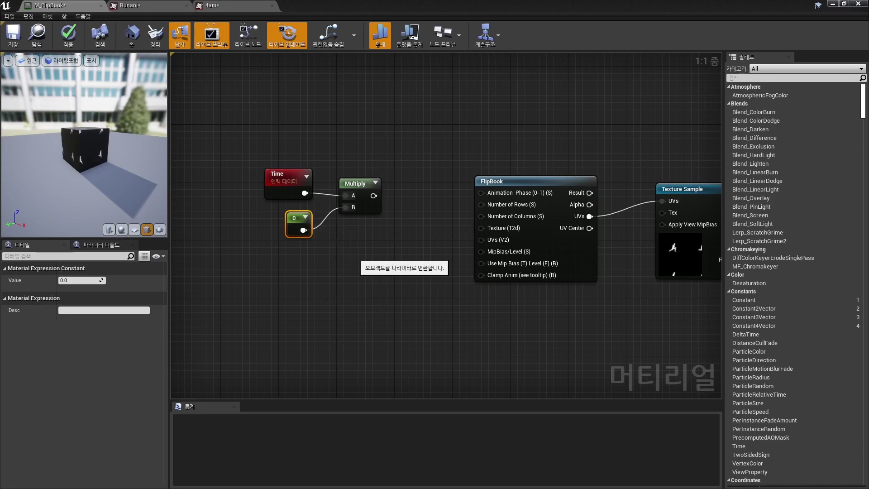
{"action": "left_click", "coordinate": [358, 256]}
{"action": "type", "text": "eed"}
{"action": "key", "text": "Return"}
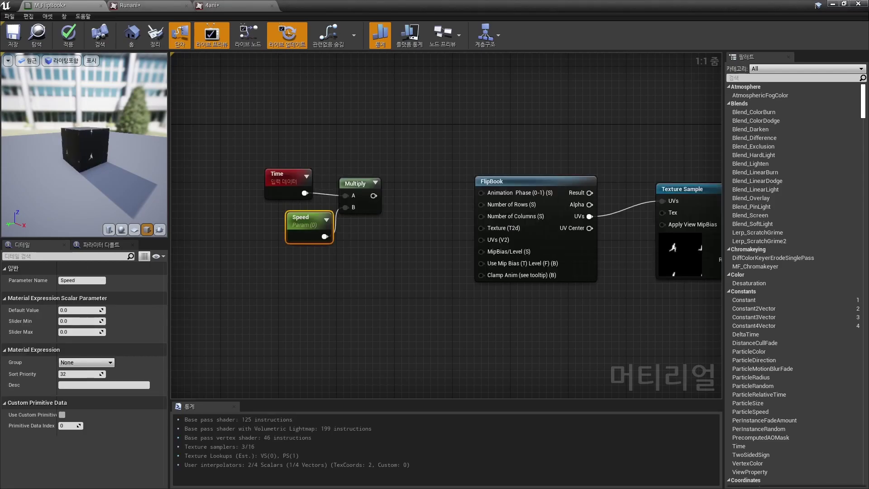
{"action": "left_click", "coordinate": [79, 310]}
{"action": "type", "text": "1"}
{"action": "key", "text": "Return"}
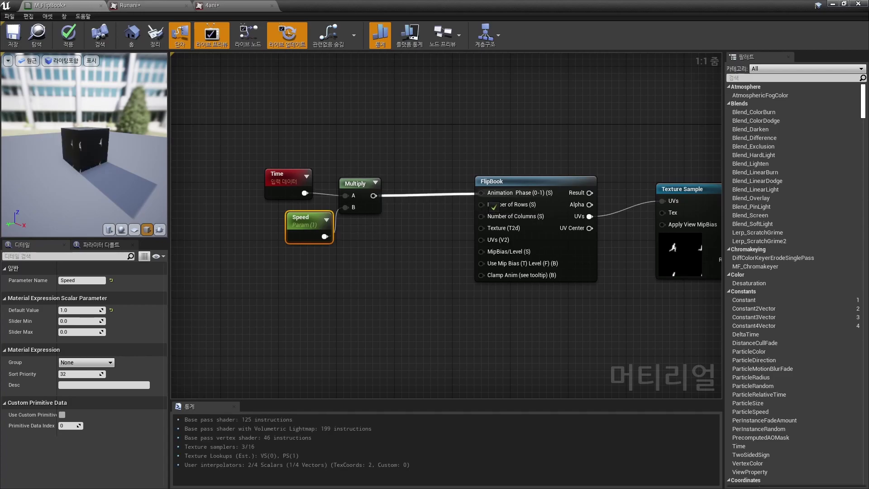
- Connect Multiply to FlipBook's Animation Phase and place another constant below Speed
{"action": "left_click_drag", "start_coordinate": [373, 196], "coordinate": [481, 192]}
{"action": "right_click_drag", "start_coordinate": [481, 193], "coordinate": [487, 179]}
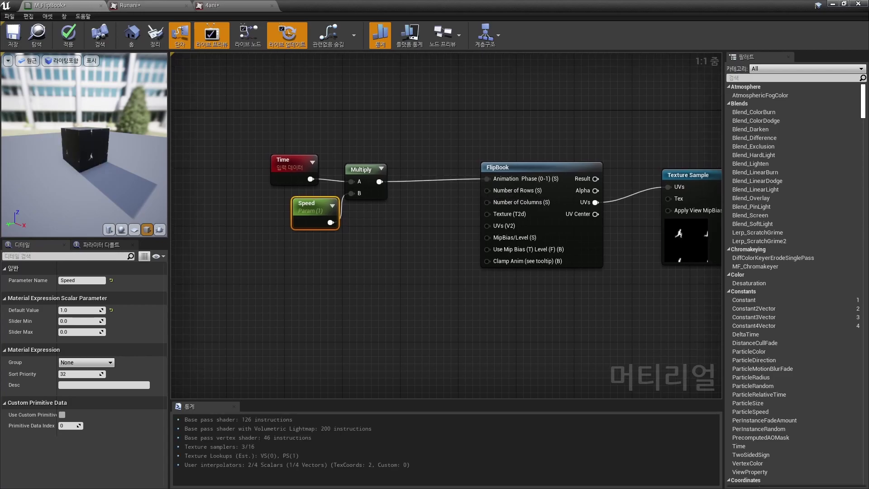
{"action": "left_click", "coordinate": [393, 235]}
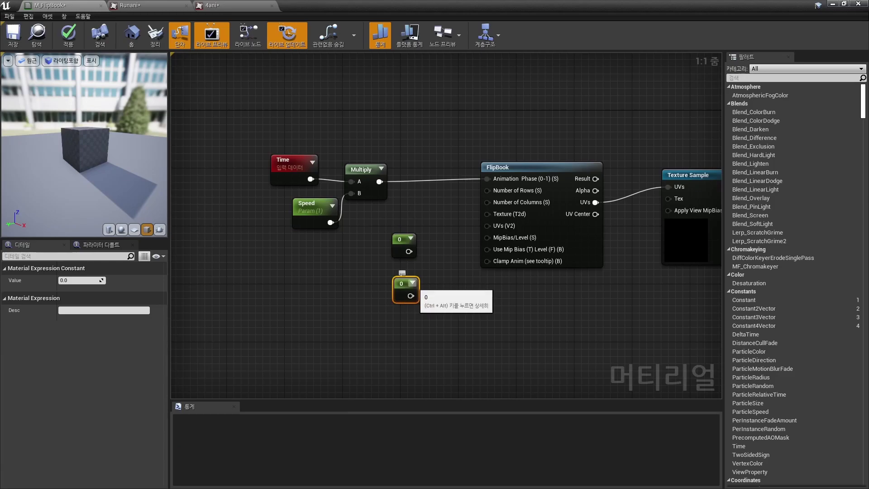
- Wire two constants into FlipBook's Number of Rows and Columns as parameters Tile_1 and Tile_2
{"action": "left_click_drag", "start_coordinate": [409, 251], "coordinate": [499, 220]}
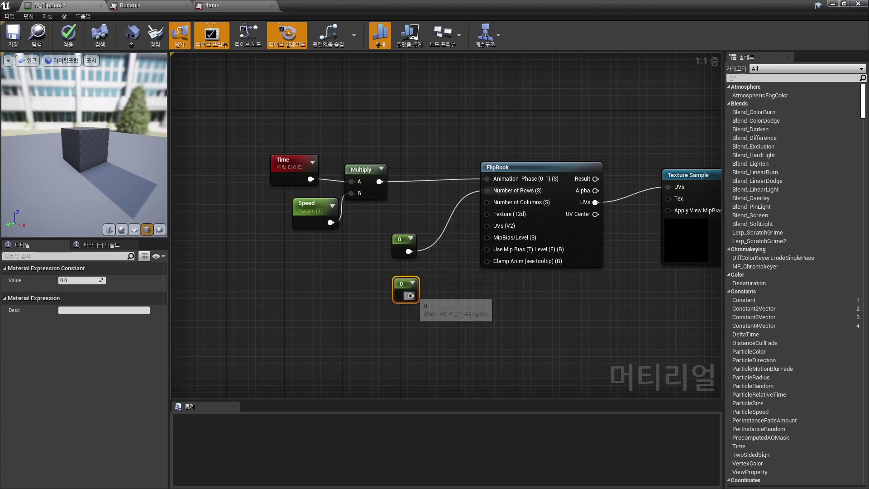
{"action": "left_click_drag", "start_coordinate": [410, 295], "coordinate": [487, 202]}
{"action": "right_click", "coordinate": [403, 244]}
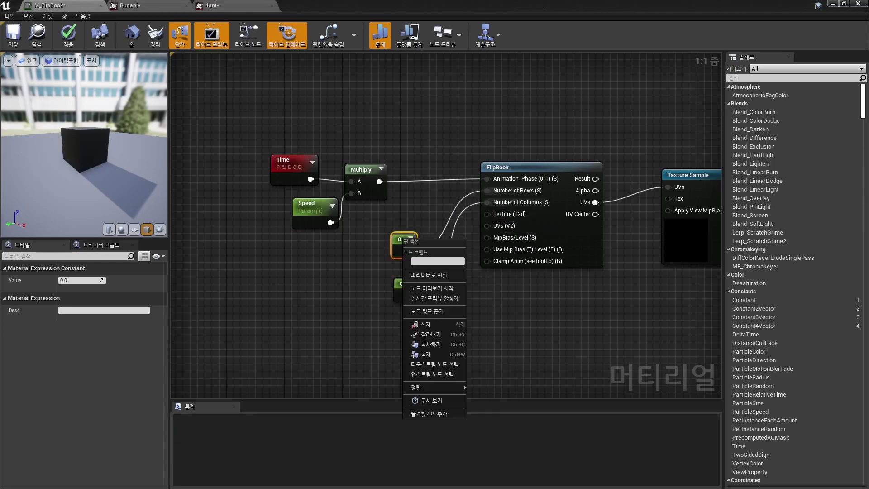
{"action": "left_click", "coordinate": [421, 275]}
{"action": "type", "text": "le_1"}
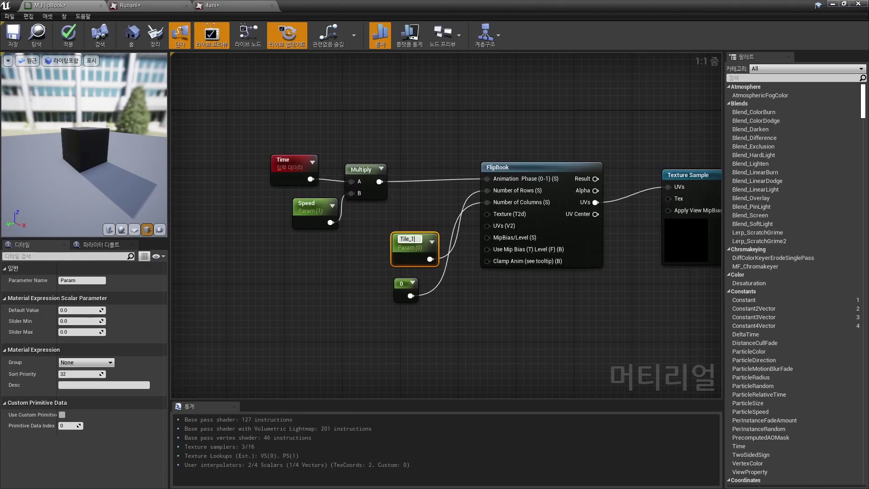
{"action": "key", "text": "Return"}
{"action": "right_click", "coordinate": [403, 281]}
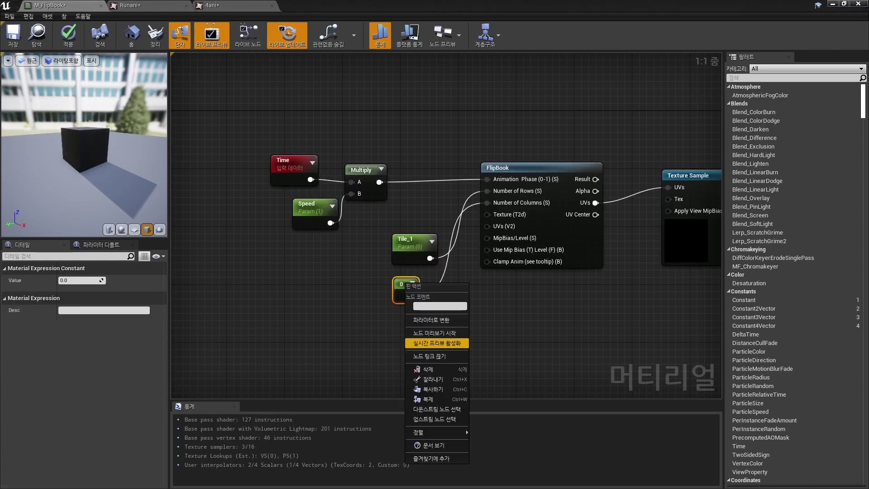
{"action": "left_click", "coordinate": [425, 320]}
{"action": "type", "text": "Tile_2"}
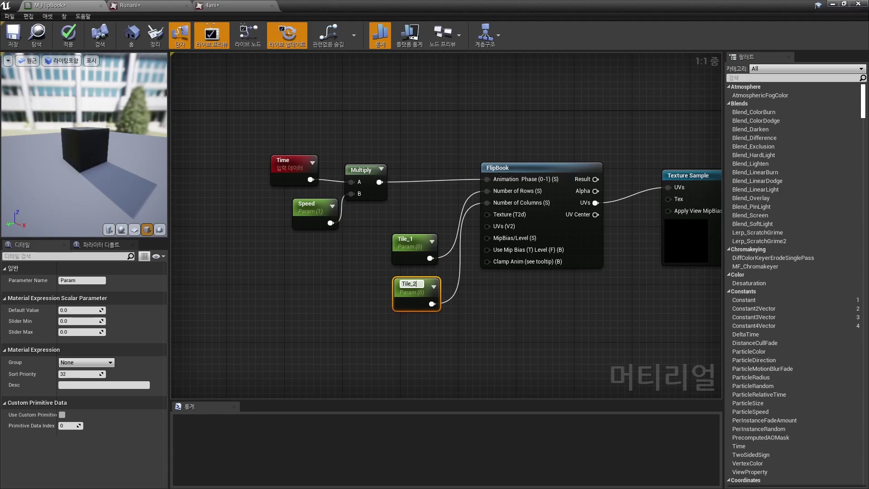
{"action": "key", "text": "Return"}
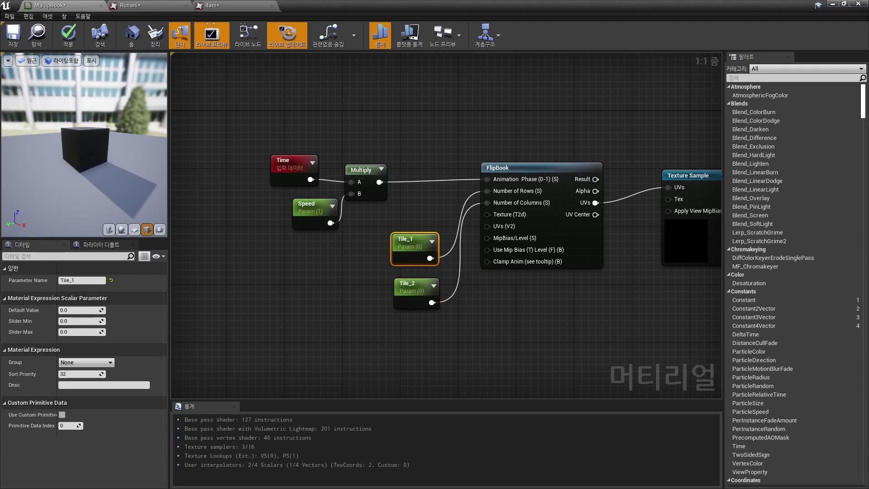
- Set Tile_1 and Tile_2 default values to 3 and orbit the preview to face the runner
{"action": "right_click_drag", "start_coordinate": [696, 256], "coordinate": [609, 259]}
{"action": "left_click", "coordinate": [609, 259]}
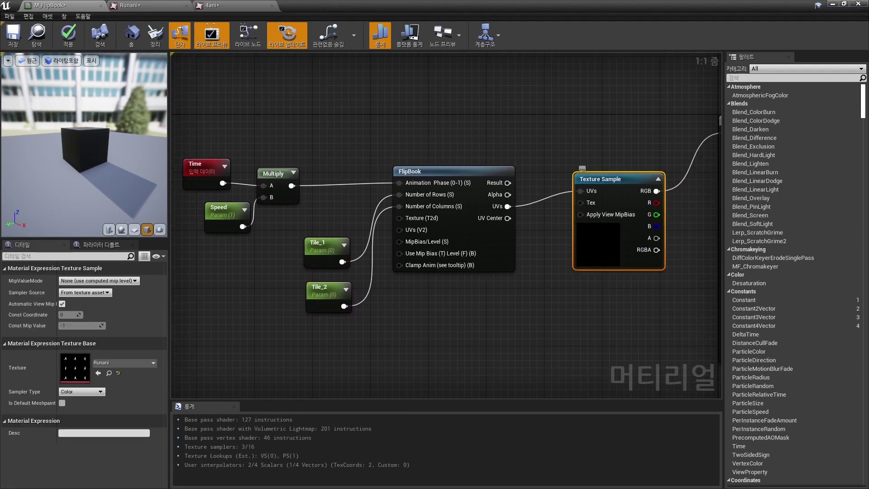
{"action": "left_click", "coordinate": [324, 246]}
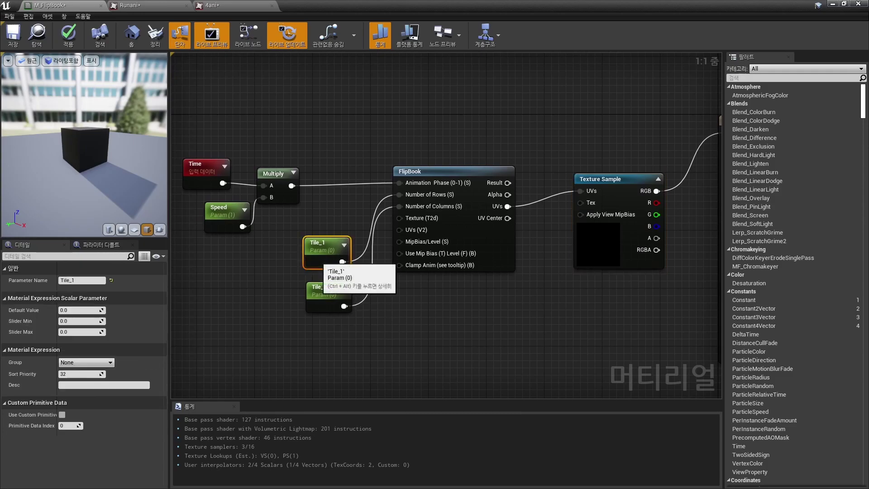
{"action": "left_click", "coordinate": [79, 310]}
{"action": "left_click", "coordinate": [326, 291]}
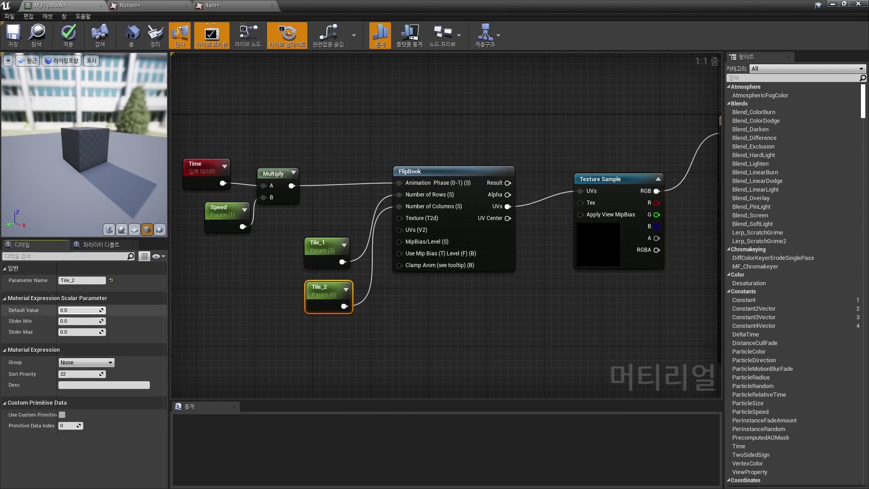
{"action": "type", "text": "3"}
{"action": "key", "text": "Return"}
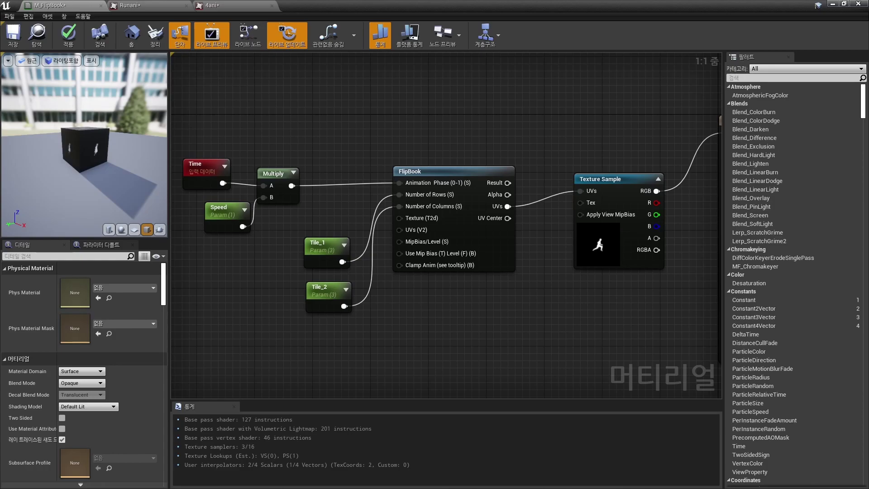
{"action": "right_click_drag", "start_coordinate": [525, 324], "coordinate": [520, 330]}
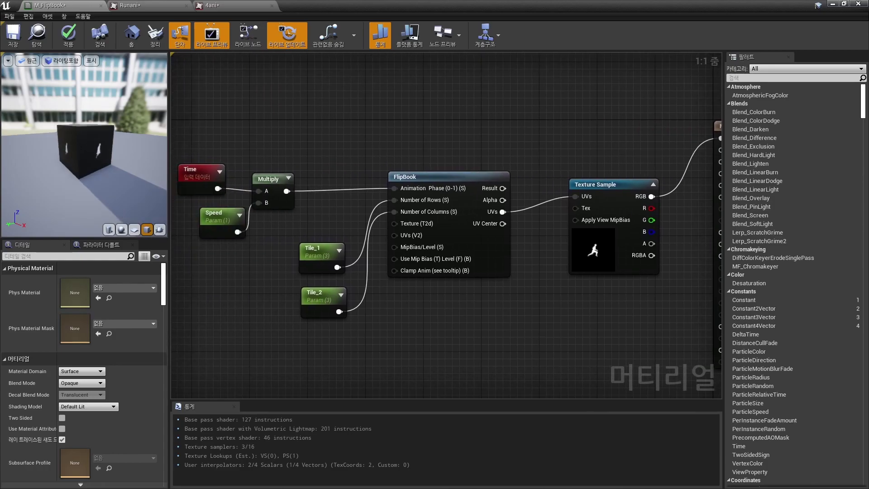
{"action": "mouse_move", "coordinate": [84, 145]}
{"action": "left_mouse_down"}
{"action": "mouse_move", "coordinate": [99, 145]}
{"action": "mouse_move", "coordinate": [86, 135]}
{"action": "left_mouse_up"}
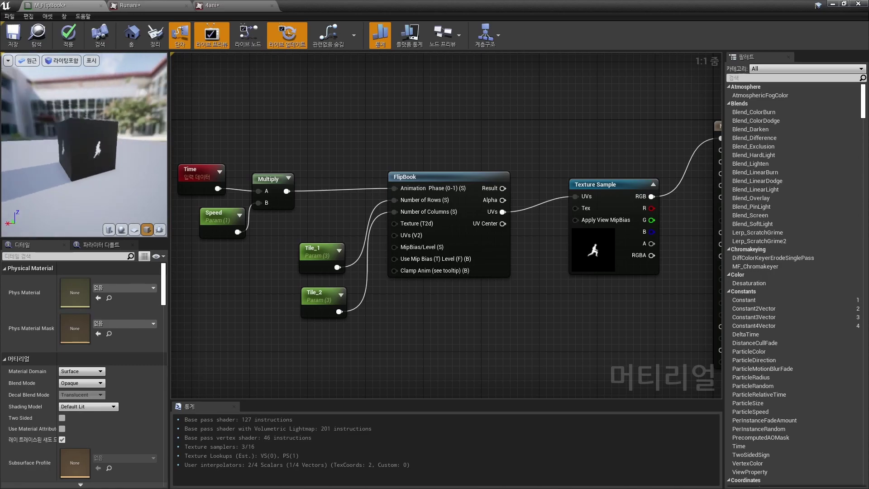
- Change the Speed parameter's default value to 2 and apply the material
{"action": "left_click", "coordinate": [222, 226]}
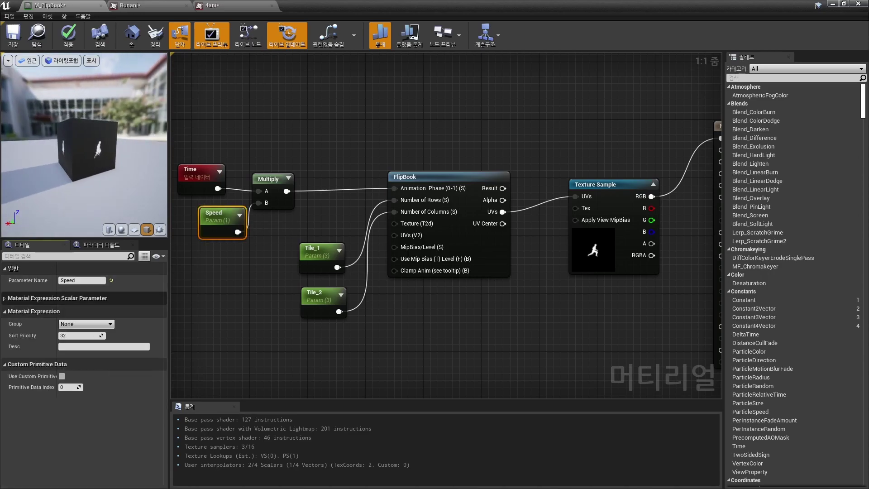
{"action": "left_click", "coordinate": [80, 310]}
{"action": "type", "text": "2"}
{"action": "key", "text": "Return"}
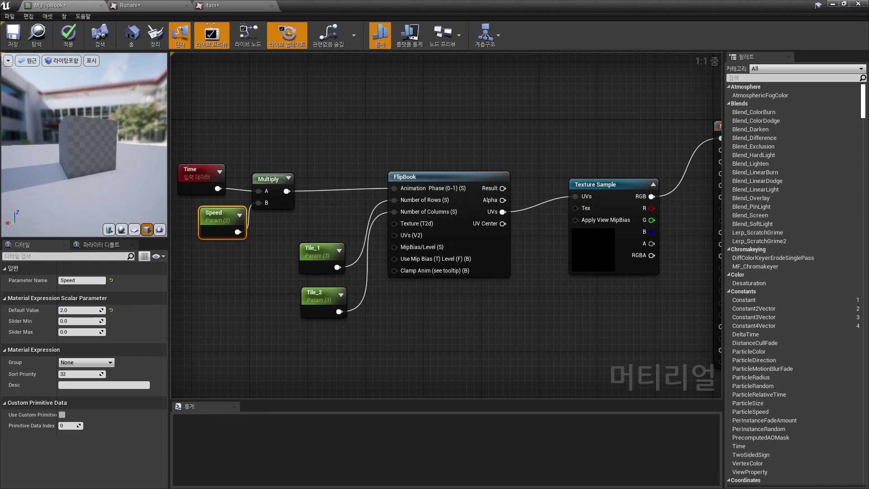
{"action": "left_click_drag", "start_coordinate": [84, 144], "coordinate": [86, 151]}
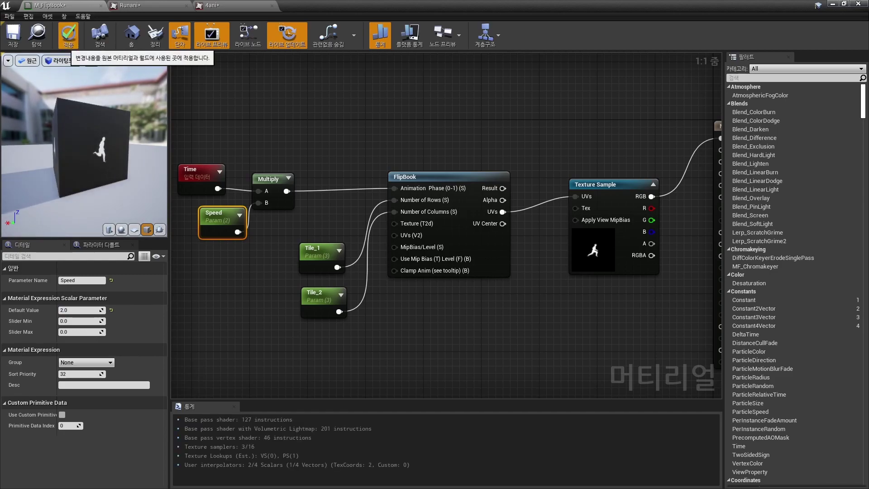
{"action": "left_click", "coordinate": [68, 36]}
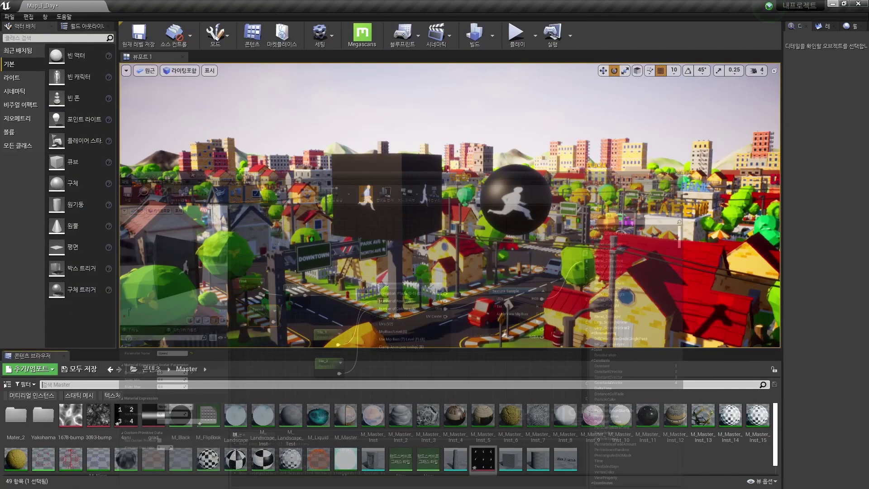
- Rotate the level cube about 20 degrees to view its running figures, then select the sphere and deselect
{"action": "left_click", "coordinate": [389, 199]}
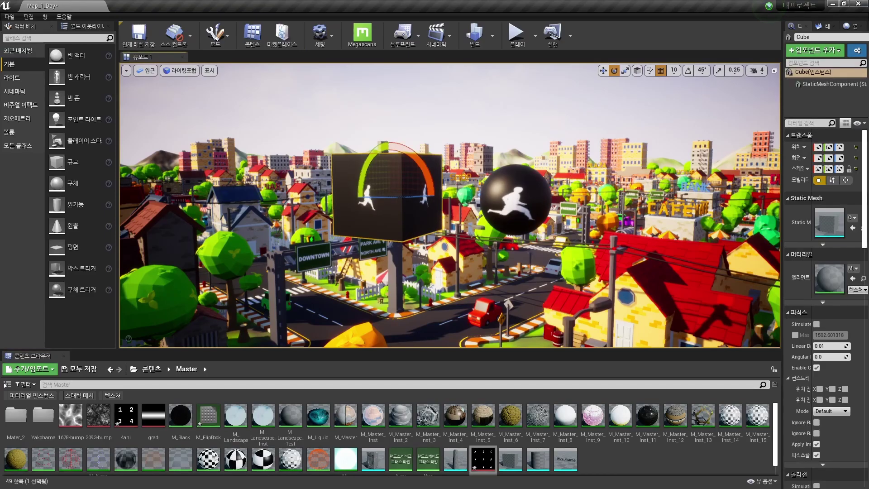
{"action": "left_click_drag", "start_coordinate": [398, 213], "coordinate": [432, 195]}
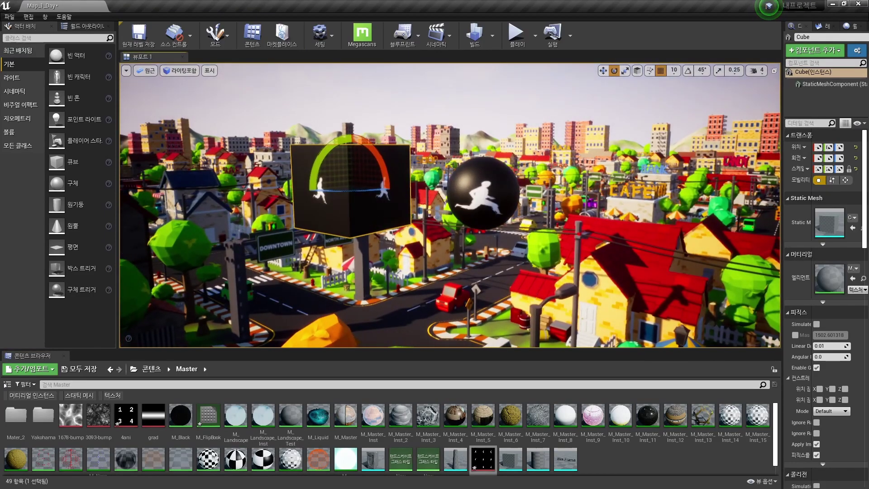
{"action": "left_click", "coordinate": [476, 189]}
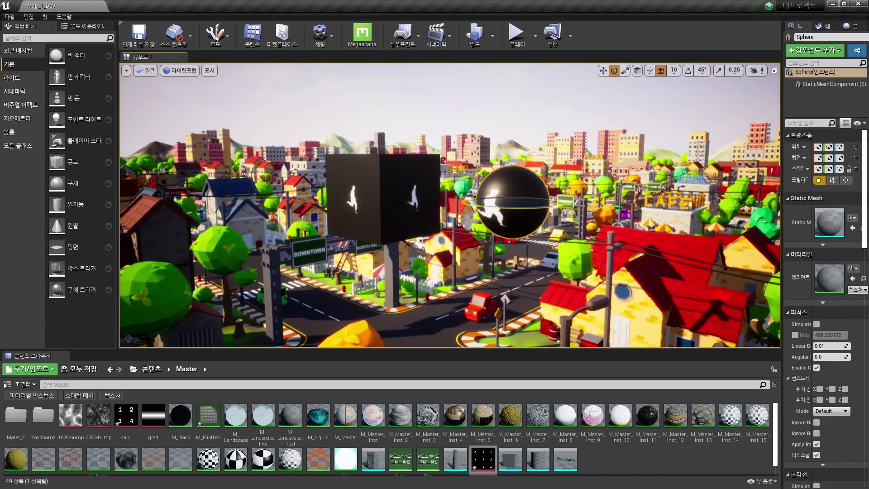
{"action": "key", "text": "Escape"}
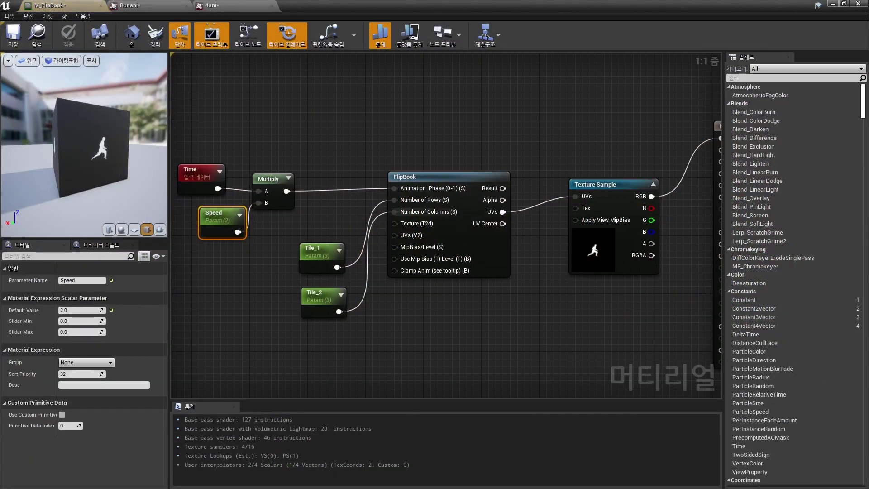
- Switch the Texture Sample to 4ani, set Tile_1 and Tile_2 to 2, and apply
{"action": "left_click", "coordinate": [592, 250]}
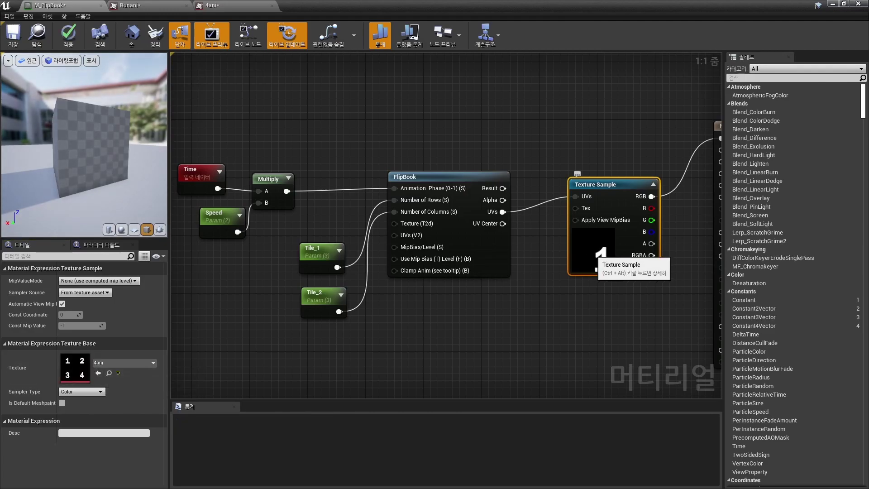
{"action": "left_click", "coordinate": [317, 263]}
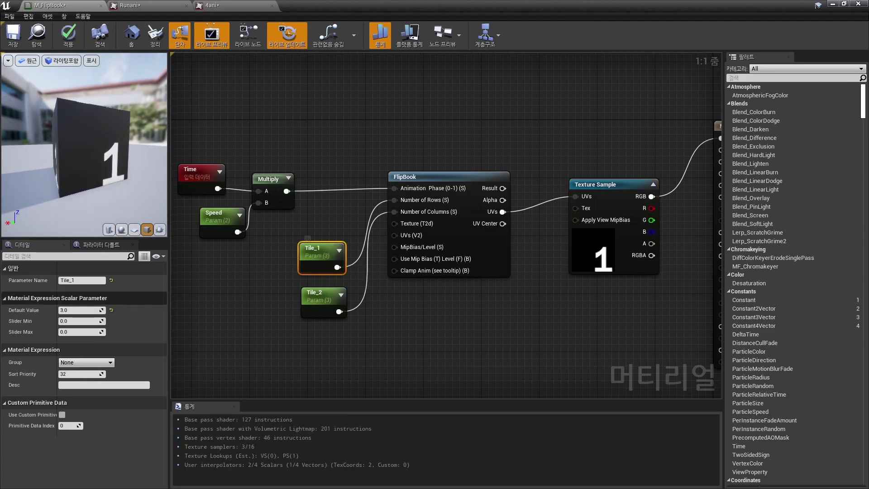
{"action": "left_click", "coordinate": [79, 310]}
{"action": "type", "text": "2"}
{"action": "key", "text": "Return"}
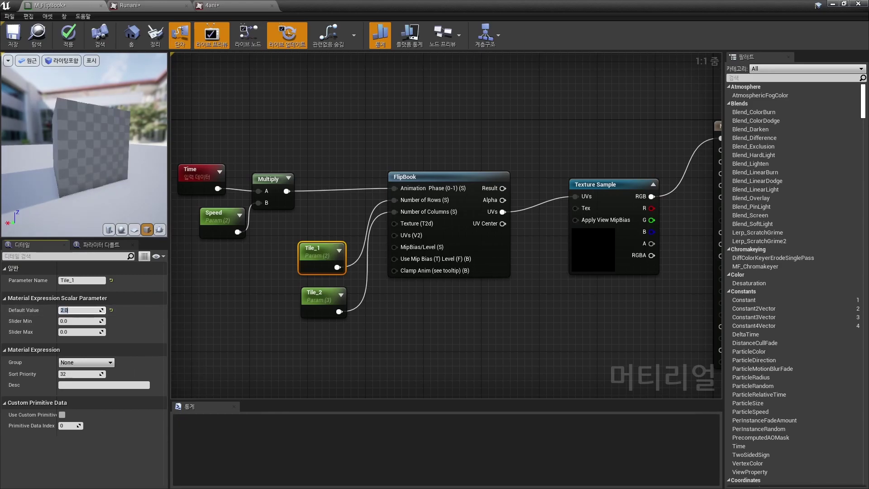
{"action": "left_click", "coordinate": [79, 310]}
{"action": "type", "text": "2"}
{"action": "left_click", "coordinate": [453, 339]}
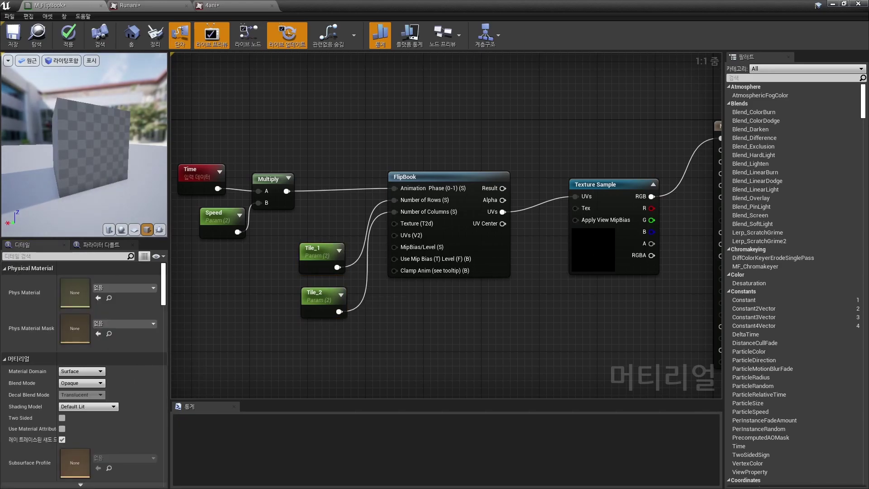
{"action": "left_click", "coordinate": [68, 34]}
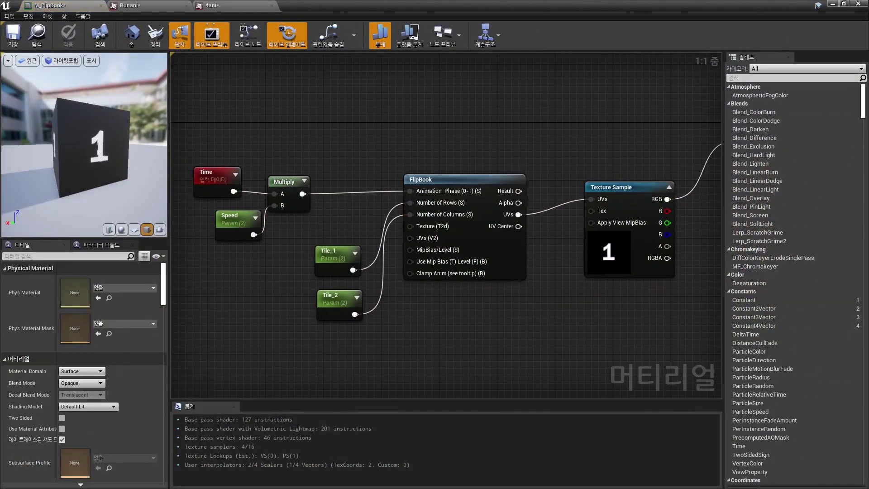
- Zoom out and move the FlipBook node chain toward the output, freeing space below
{"action": "scroll", "coordinate": [369, 225], "scroll_direction": "down", "scroll_amount": 2}
{"action": "left_click_drag", "start_coordinate": [233, 130], "coordinate": [591, 290]}
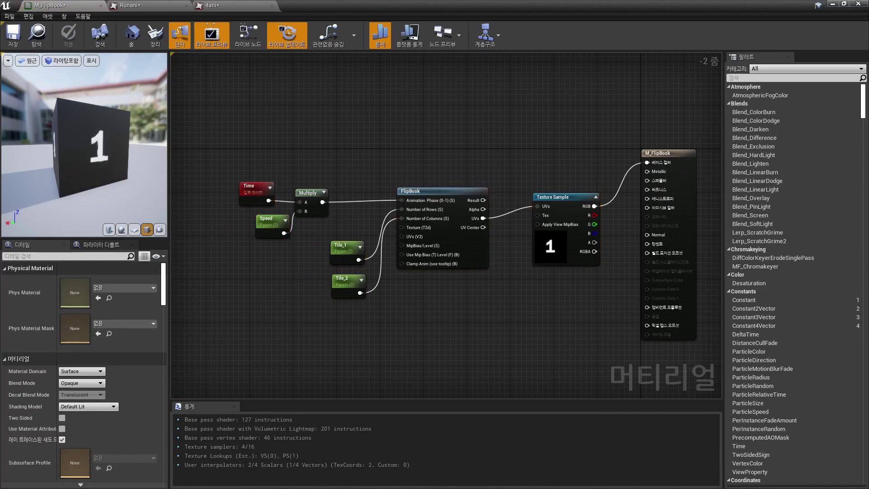
{"action": "scroll", "coordinate": [417, 149], "scroll_direction": "down", "scroll_amount": 1}
{"action": "left_click_drag", "start_coordinate": [249, 130], "coordinate": [547, 278]}
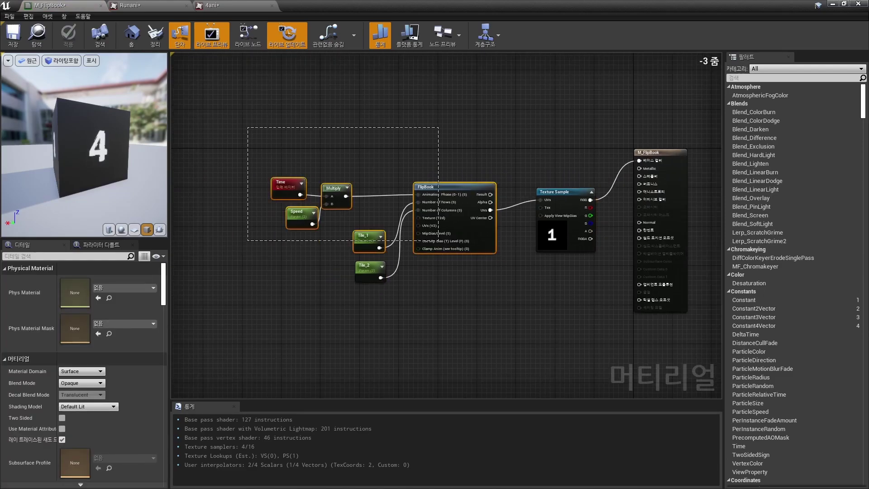
{"action": "left_click_drag", "start_coordinate": [551, 236], "coordinate": [400, 214]}
{"action": "right_click_drag", "start_coordinate": [400, 217], "coordinate": [516, 242]}
{"action": "left_click", "coordinate": [546, 274]}
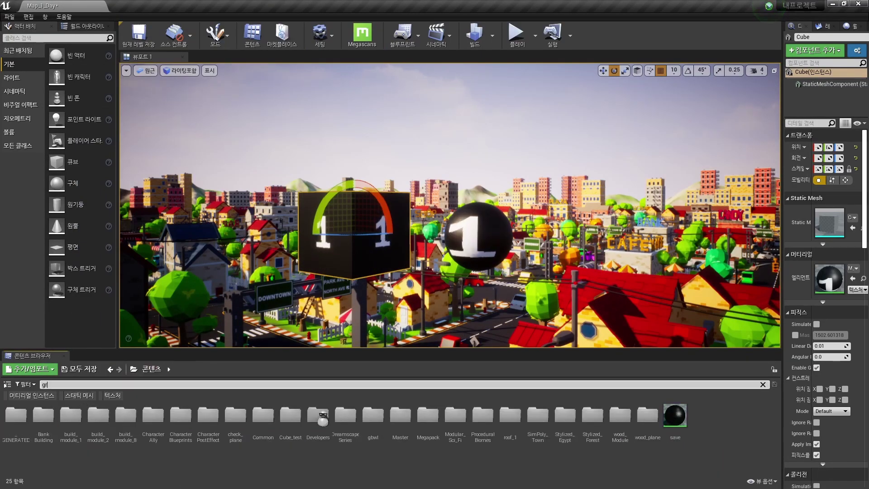
- Find T_Grid_02 via a 'grid' search and drop it in as a Texture Sample below the other nodes
{"action": "type", "text": "id"}
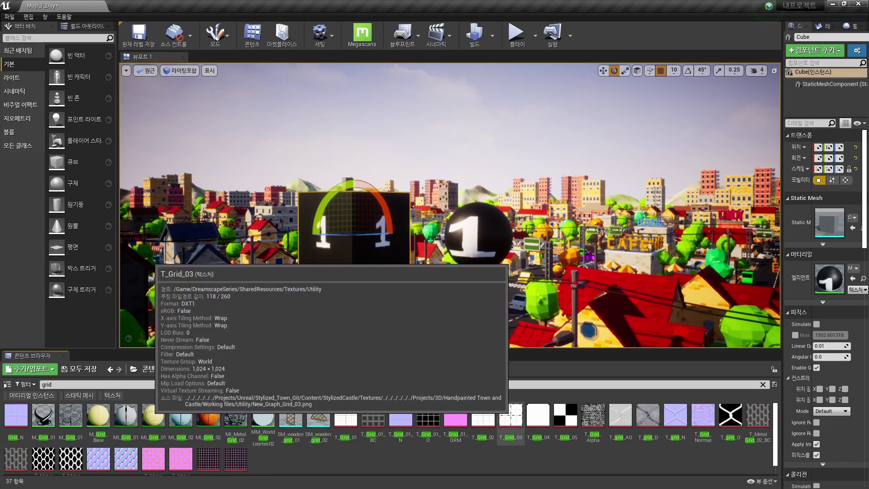
{"action": "left_click", "coordinate": [482, 414]}
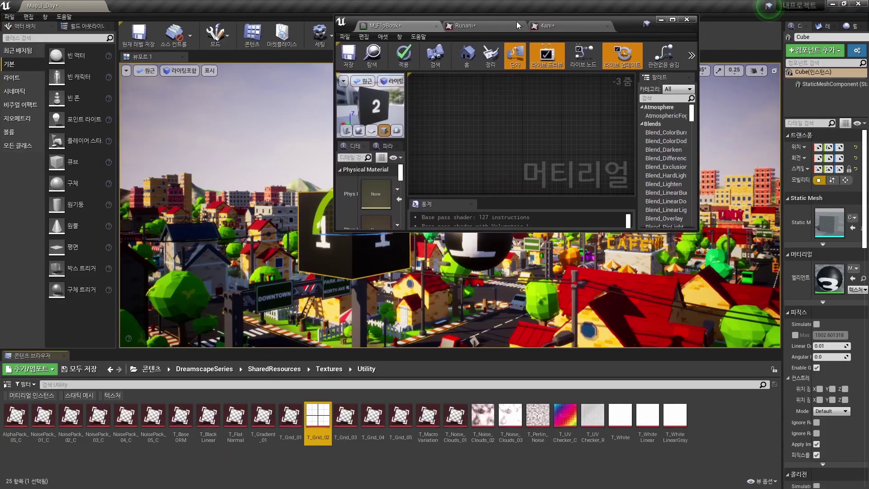
{"action": "left_click_drag", "start_coordinate": [318, 414], "coordinate": [475, 193]}
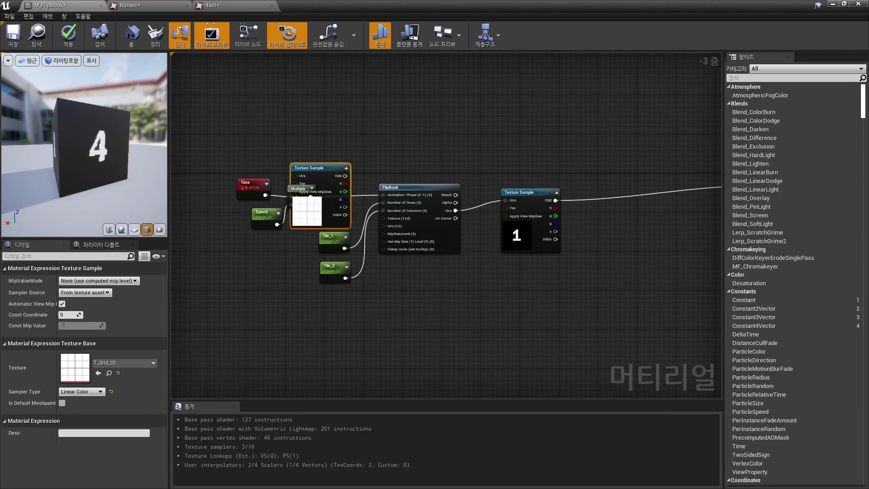
{"action": "left_click_drag", "start_coordinate": [312, 167], "coordinate": [493, 308]}
{"action": "mouse_move", "coordinate": [453, 113]}
{"action": "right_mouse_down"}
{"action": "mouse_move", "coordinate": [335, 84]}
{"action": "mouse_move", "coordinate": [463, 82]}
{"action": "right_mouse_up"}
- Add a TexCoord node with a Multiply node and a constant beside it
{"action": "right_click", "coordinate": [386, 297]}
{"action": "type", "text": "tex"}
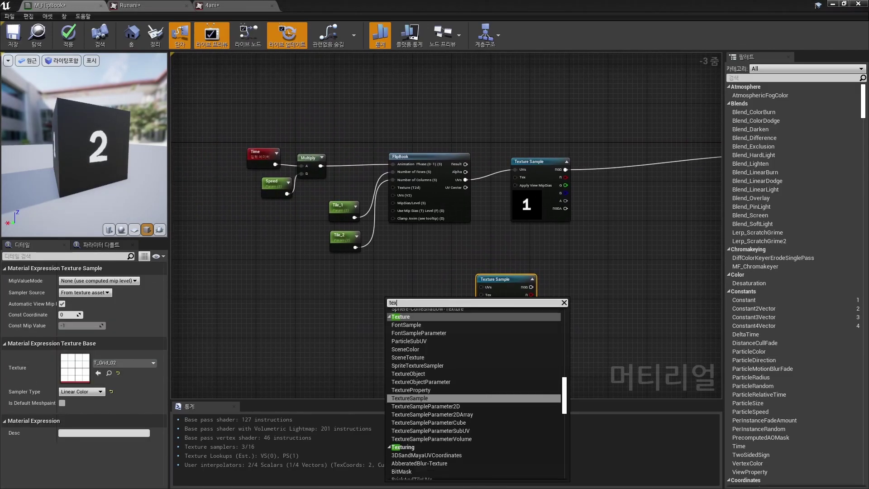
{"action": "type", "text": "coord"}
{"action": "key", "text": "Return"}
{"action": "left_click_drag", "start_coordinate": [400, 300], "coordinate": [378, 294]}
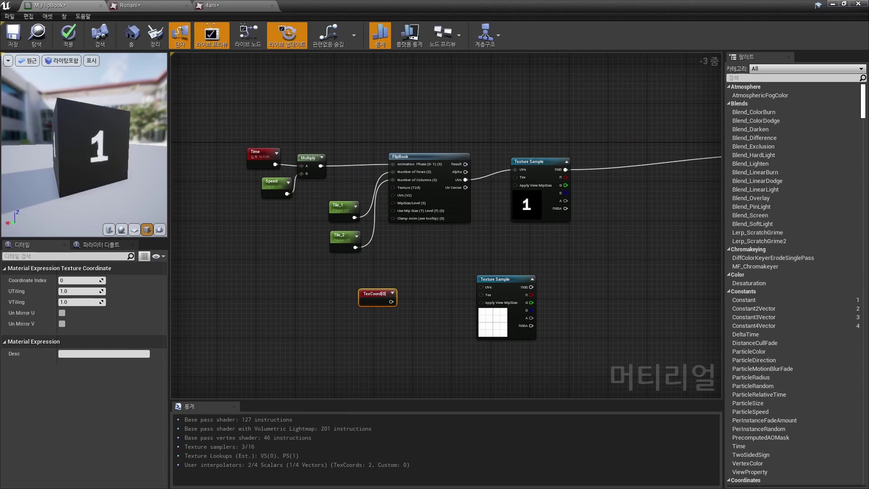
{"action": "left_click", "coordinate": [433, 302]}
{"action": "scroll", "coordinate": [419, 280], "scroll_direction": "up", "scroll_amount": 1}
{"action": "left_click", "coordinate": [394, 335]}
{"action": "scroll", "coordinate": [425, 305], "scroll_direction": "up", "scroll_amount": 1}
{"action": "left_click_drag", "start_coordinate": [453, 302], "coordinate": [442, 289]}
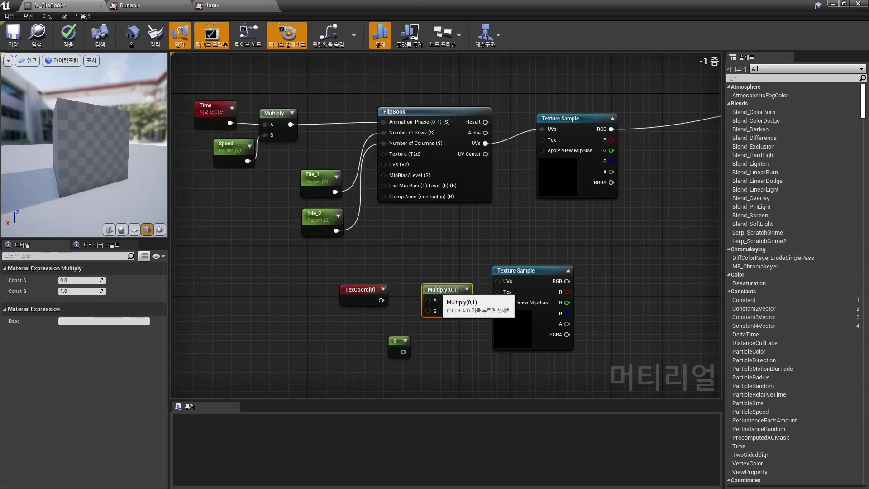
- Wire TexCoord and the constant into Multiply, converting the constant into the Checker_Tile parameter
{"action": "left_click_drag", "start_coordinate": [381, 300], "coordinate": [427, 300]}
{"action": "left_click_drag", "start_coordinate": [403, 352], "coordinate": [428, 311]}
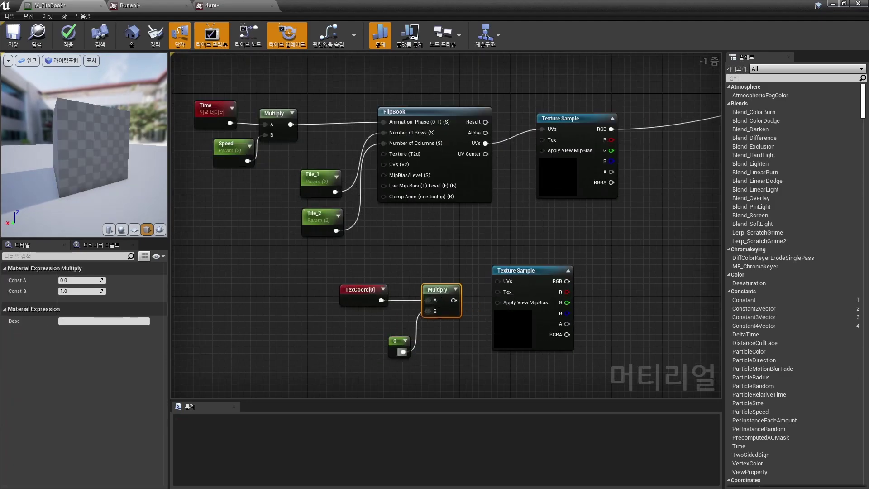
{"action": "left_click_drag", "start_coordinate": [394, 341], "coordinate": [379, 336]}
{"action": "right_click", "coordinate": [382, 337]}
{"action": "left_click", "coordinate": [407, 193]}
{"action": "type", "text": "Checker_Tile"}
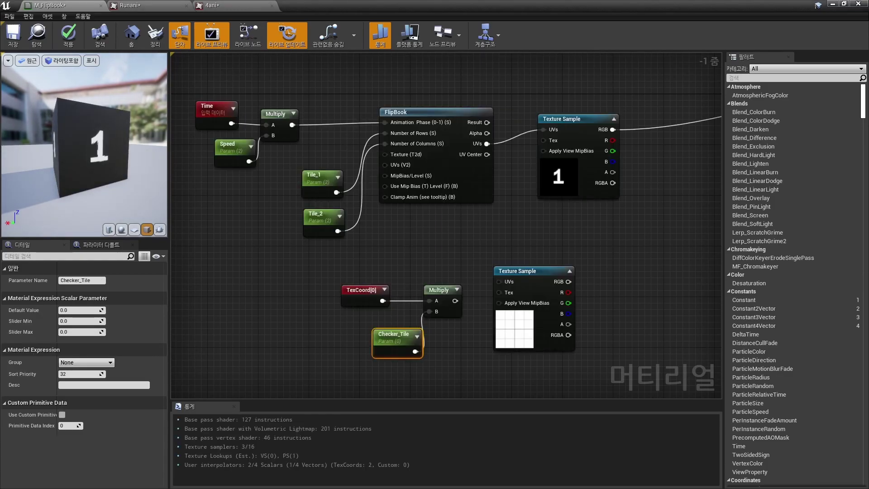
- Set Checker_Tile's default value to 5 and pan to the material output node
{"action": "left_click", "coordinate": [79, 310]}
{"action": "type", "text": "5"}
{"action": "key", "text": "Return"}
{"action": "right_click_drag", "start_coordinate": [407, 272], "coordinate": [335, 259]}
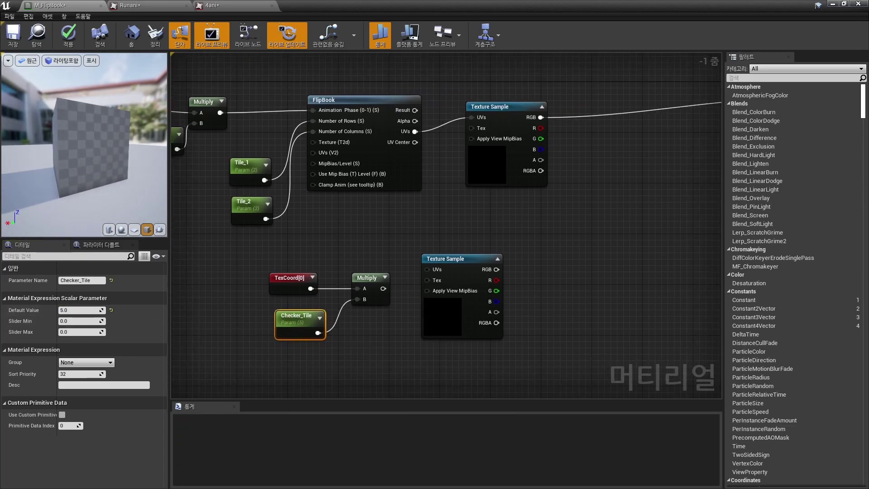
{"action": "right_click_drag", "start_coordinate": [541, 261], "coordinate": [425, 258]}
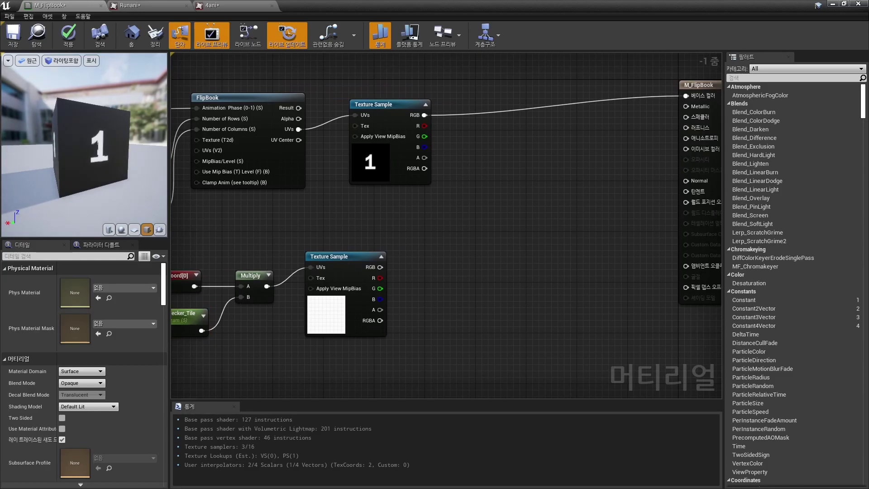
- Multiply the flipbook texture by the checker texture and connect the result to Base Color
{"action": "left_click", "coordinate": [497, 195]}
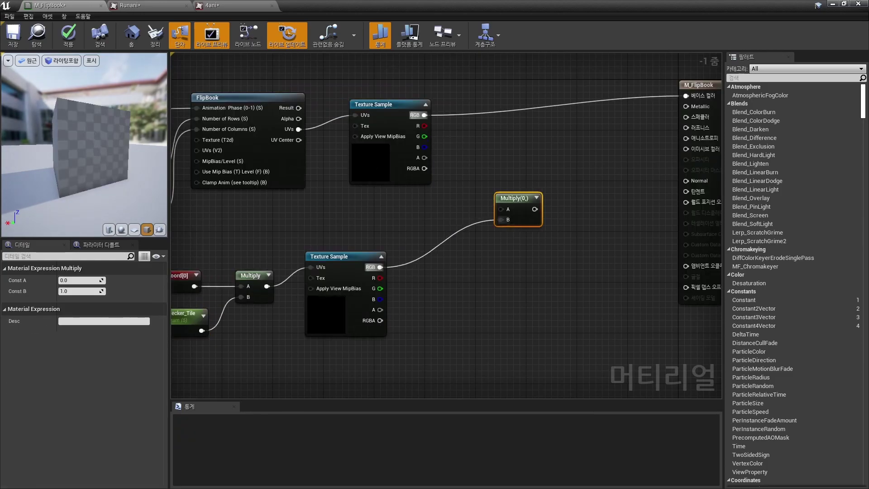
{"action": "left_click_drag", "start_coordinate": [424, 115], "coordinate": [500, 209]}
{"action": "right_click_drag", "start_coordinate": [453, 272], "coordinate": [379, 302]}
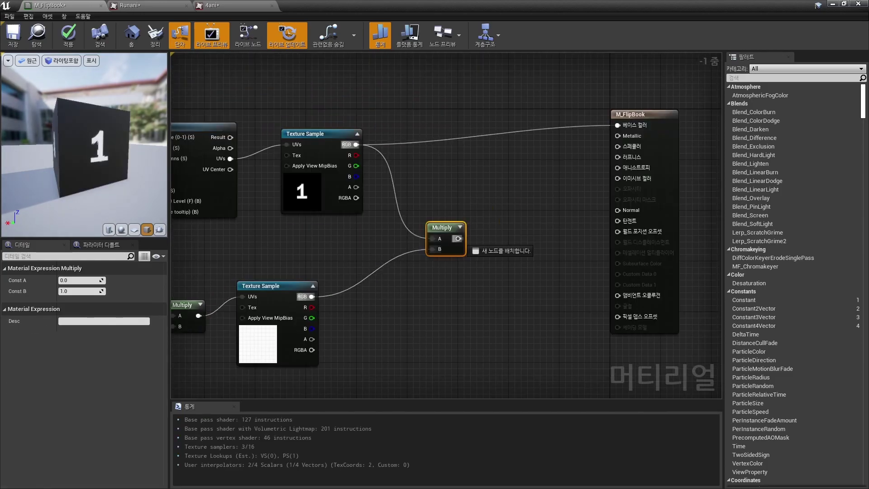
{"action": "left_click_drag", "start_coordinate": [610, 134], "coordinate": [617, 125]}
{"action": "left_click_drag", "start_coordinate": [84, 144], "coordinate": [113, 131]}
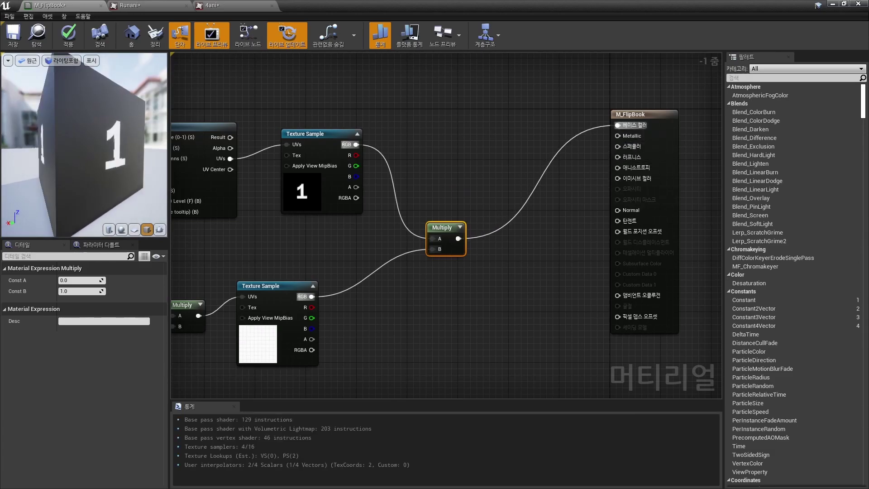
- Insert a OneMinus (1-x) node to invert the checker texture feeding Multiply B
{"action": "right_click_drag", "start_coordinate": [350, 304], "coordinate": [377, 293]}
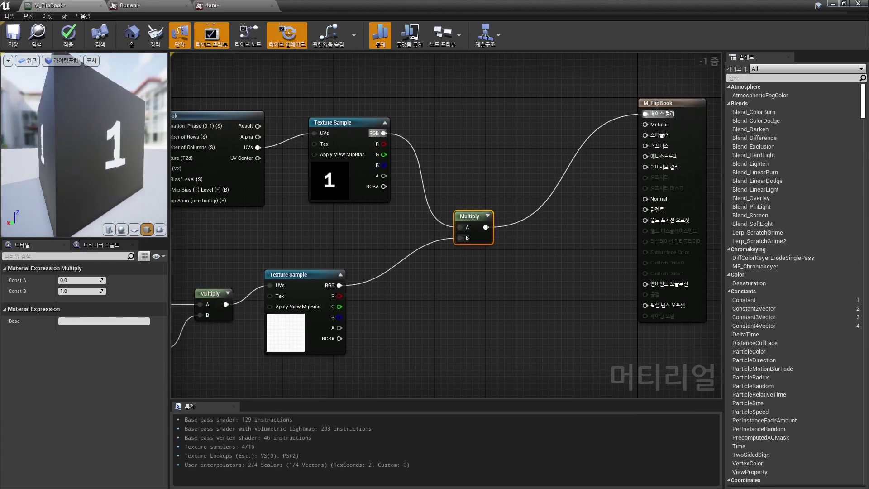
{"action": "left_click", "coordinate": [377, 293]}
{"action": "right_click", "coordinate": [377, 293]}
{"action": "key", "text": "Escape"}
{"action": "left_click", "coordinate": [392, 290]}
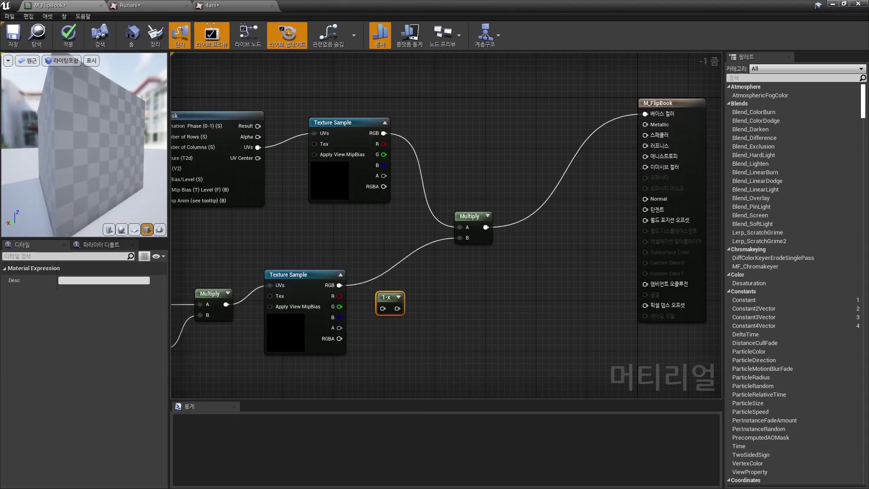
{"action": "mouse_move", "coordinate": [339, 285]}
{"action": "left_mouse_down"}
{"action": "mouse_move", "coordinate": [397, 298]}
{"action": "mouse_move", "coordinate": [460, 238]}
{"action": "left_mouse_up"}
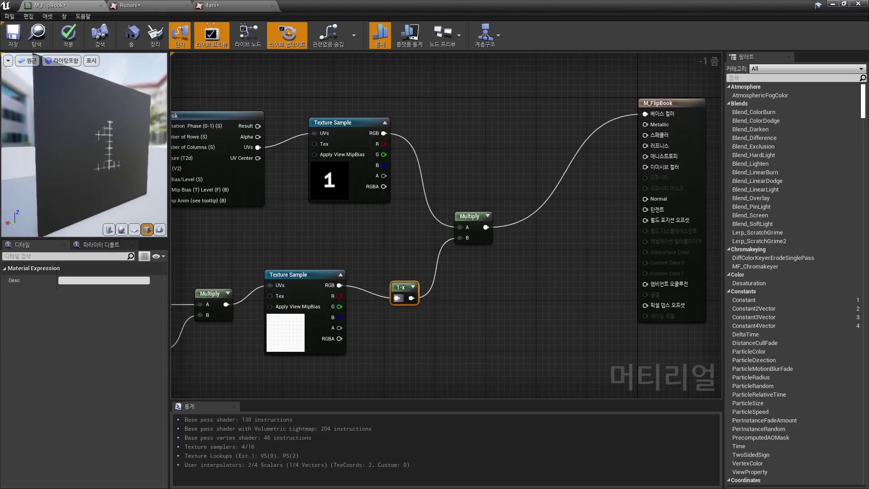
{"action": "right_click_drag", "start_coordinate": [278, 236], "coordinate": [460, 227]}
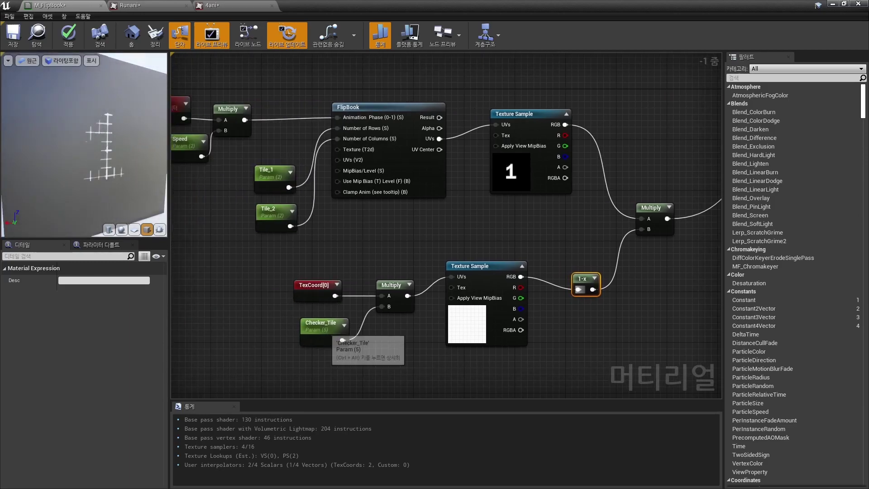
- Try Checker_Tile defaults of 50, 30 and 20, finally committing 10
{"action": "left_click", "coordinate": [324, 324]}
{"action": "double_click", "coordinate": [77, 310]}
{"action": "type", "text": "50"}
{"action": "key", "text": "Return"}
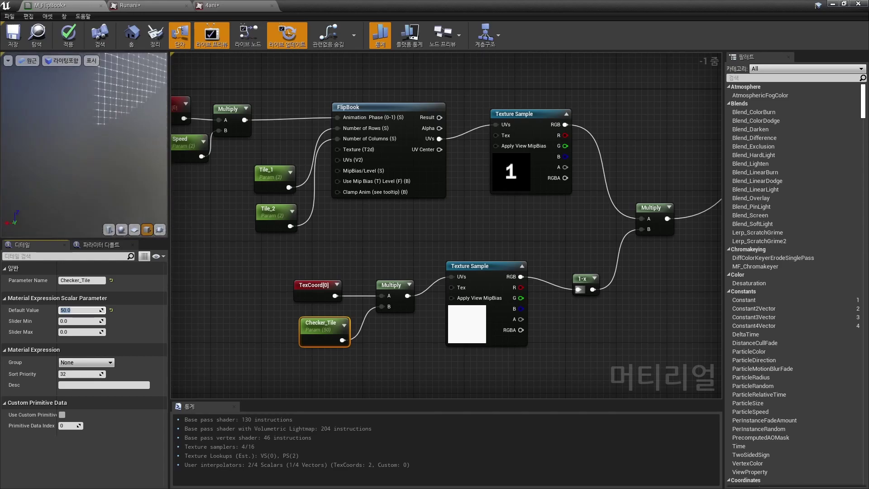
{"action": "type", "text": "30"}
{"action": "key", "text": "Return"}
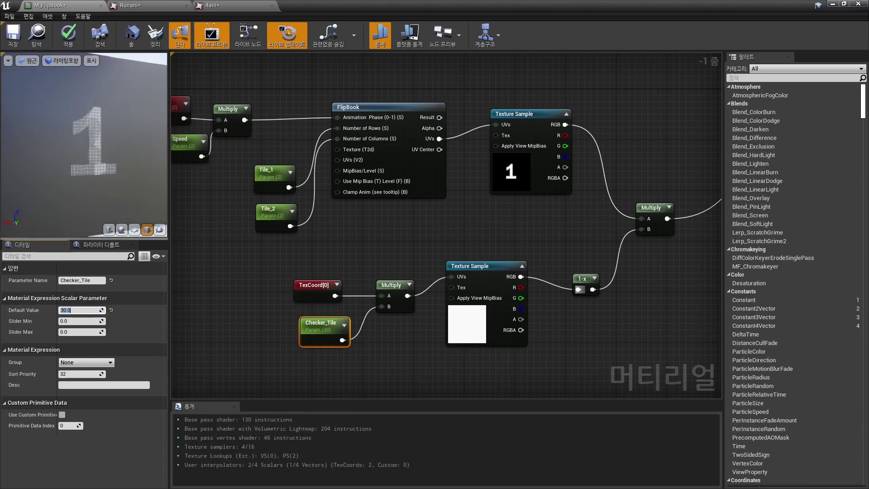
{"action": "type", "text": "20"}
{"action": "key", "text": "Return"}
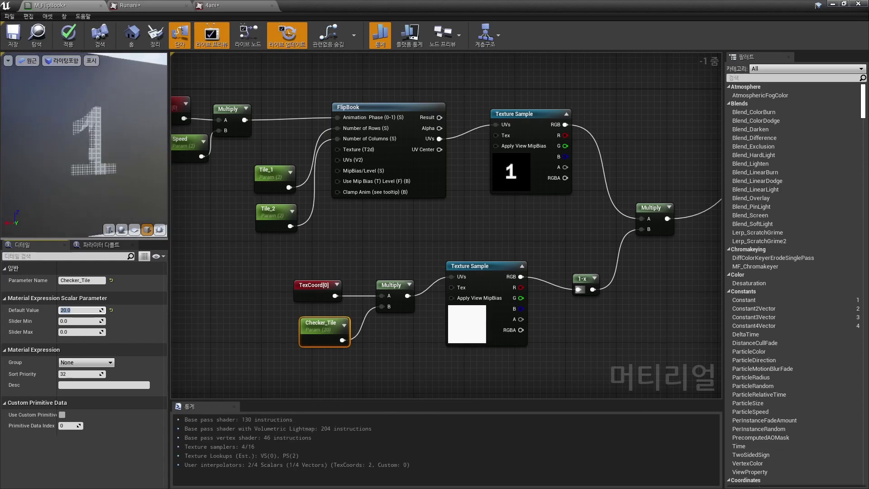
{"action": "type", "text": "10"}
{"action": "key", "text": "Return"}
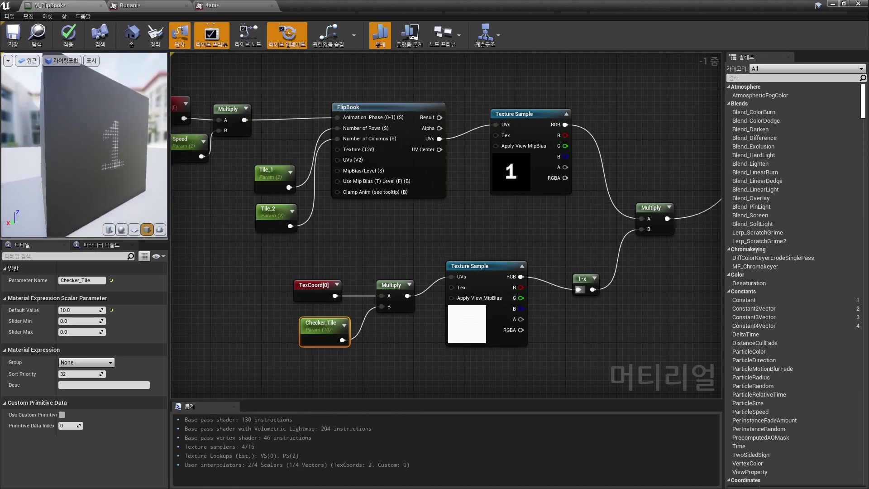
- Assign the Runani sprite sheet texture to the flipbook Texture Sample
{"action": "left_click", "coordinate": [516, 181]}
{"action": "right_click_drag", "start_coordinate": [516, 181], "coordinate": [583, 196]}
{"action": "left_click", "coordinate": [130, 5]}
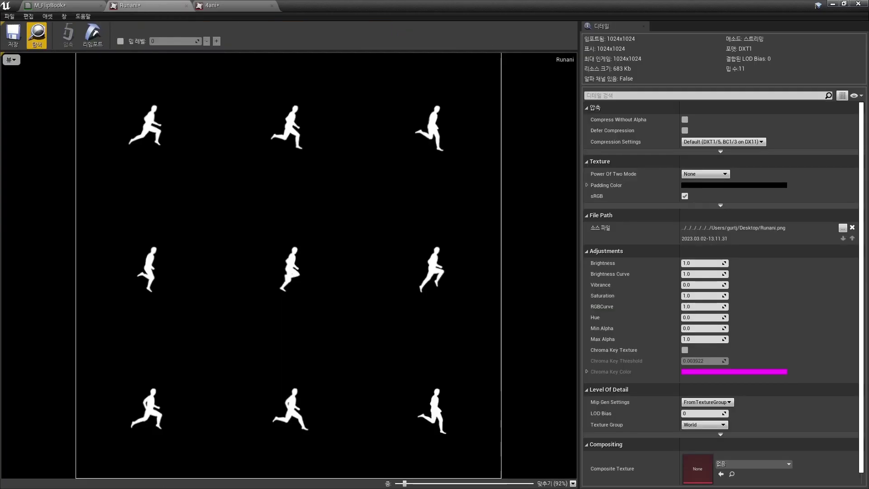
{"action": "left_click", "coordinate": [55, 5]}
{"action": "left_click", "coordinate": [98, 373]}
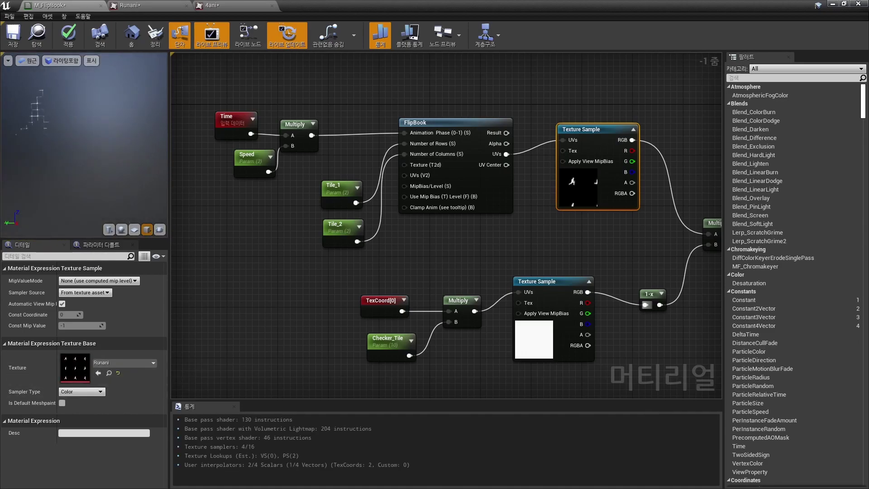
- Set Tile_1 and Tile_2 defaults to 3 and apply the material
{"action": "left_click", "coordinate": [337, 186]}
{"action": "type", "text": "3"}
{"action": "key", "text": "Return"}
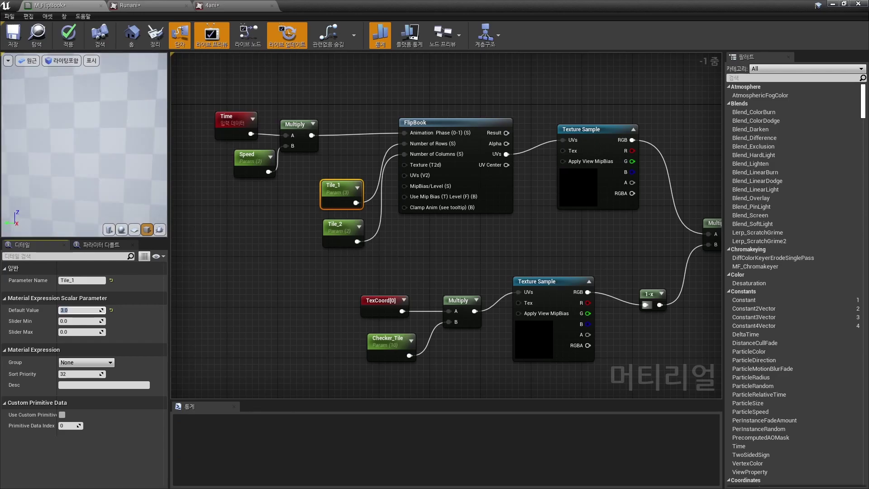
{"action": "left_click", "coordinate": [337, 225]}
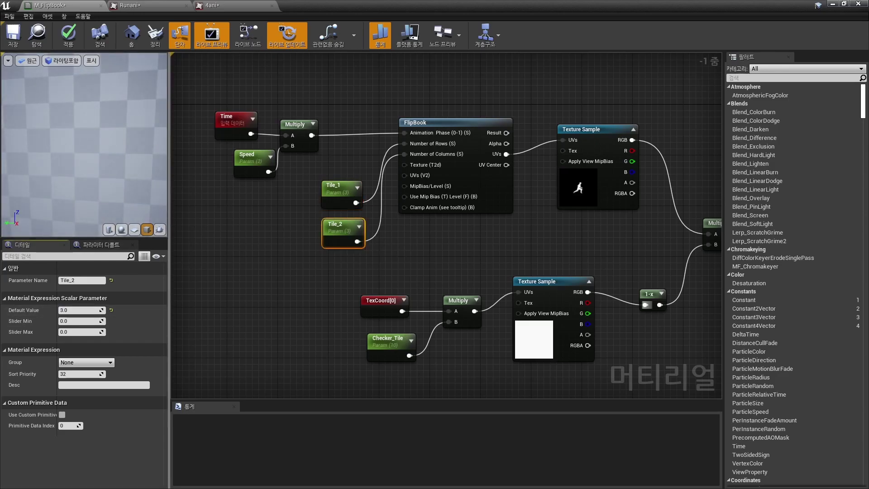
{"action": "left_click_drag", "start_coordinate": [170, 316], "coordinate": [263, 316]}
{"action": "left_click_drag", "start_coordinate": [132, 145], "coordinate": [136, 144]}
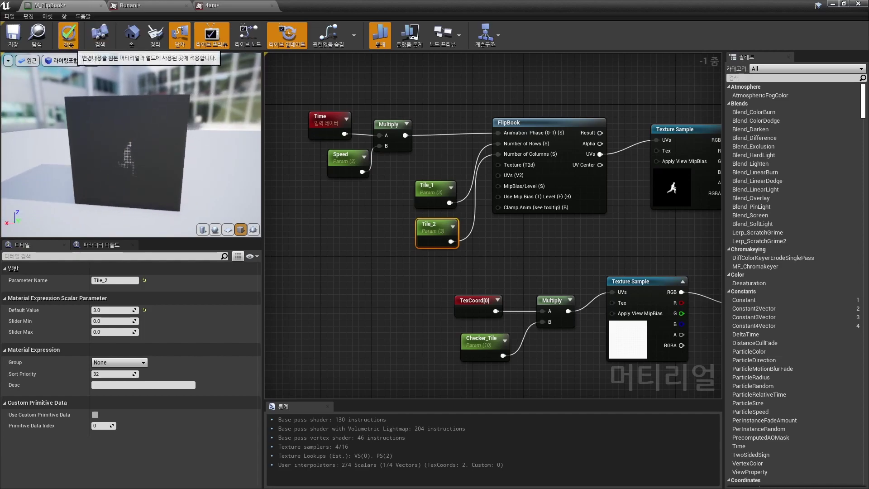
{"action": "left_click", "coordinate": [68, 36]}
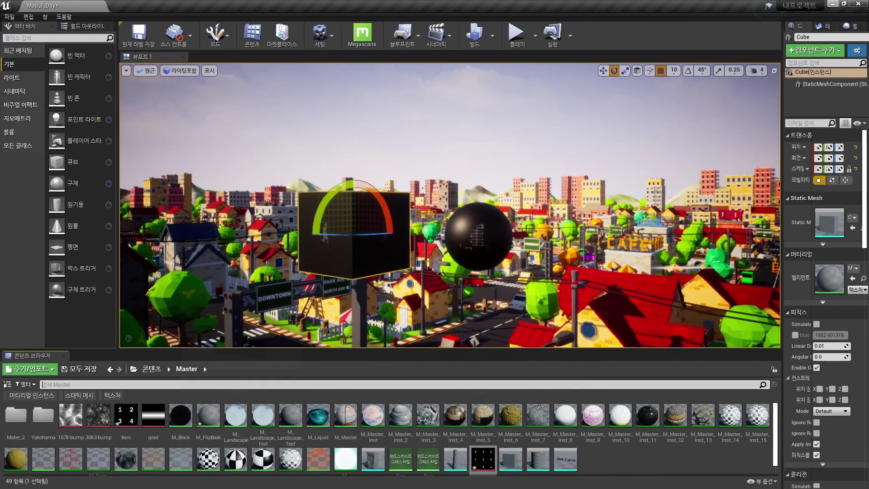
- Fly the level camera toward the cube and select it to inspect the running-figure grid
{"action": "mouse_move", "coordinate": [450, 203]}
{"action": "left_mouse_down"}
{"action": "mouse_move", "coordinate": [450, 172]}
{"action": "mouse_move", "coordinate": [450, 203]}
{"action": "left_mouse_up"}
{"action": "key", "text": "Escape"}
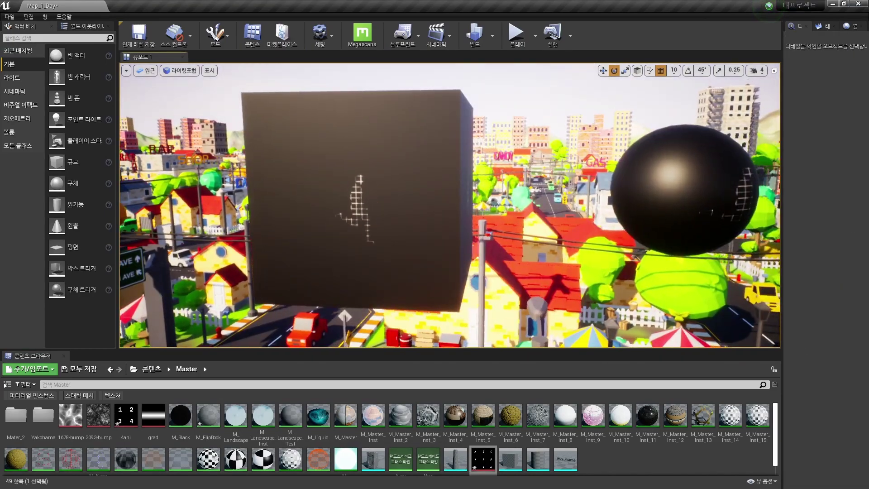
{"action": "left_click", "coordinate": [450, 204]}
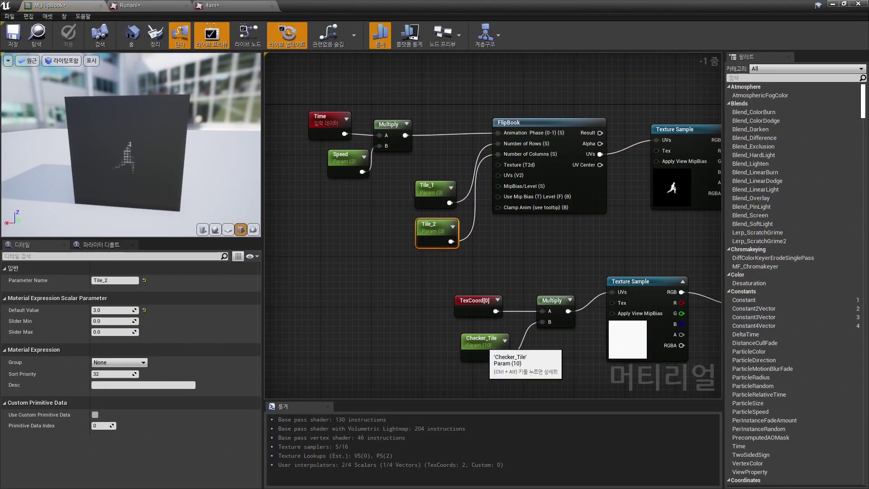
- Change Checker_Tile's default value to 20
{"action": "left_click", "coordinate": [488, 347]}
{"action": "left_click", "coordinate": [111, 310]}
{"action": "type", "text": "20"}
{"action": "key", "text": "Return"}
- Move the masked flipbook Multiply output from Base Color to Emissive Color and apply
{"action": "right_click_drag", "start_coordinate": [498, 278], "coordinate": [299, 261]}
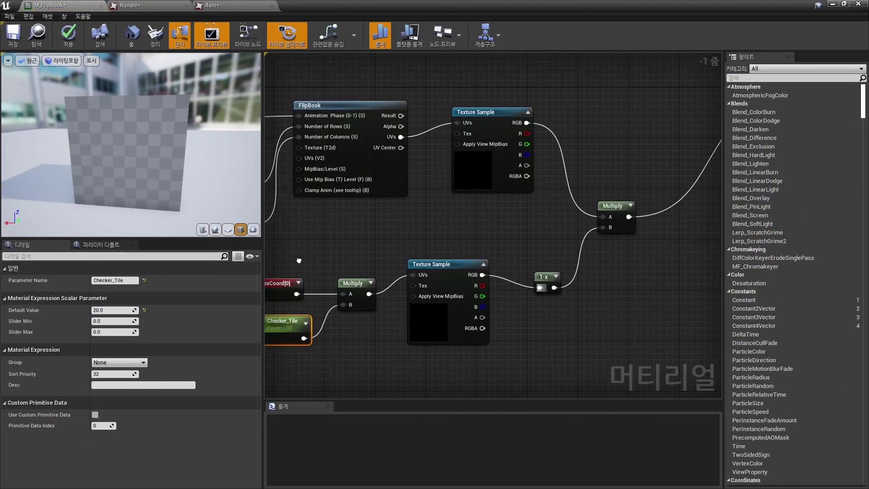
{"action": "right_click_drag", "start_coordinate": [543, 226], "coordinate": [302, 257]}
{"action": "left_click", "coordinate": [546, 135], "text": "alt"}
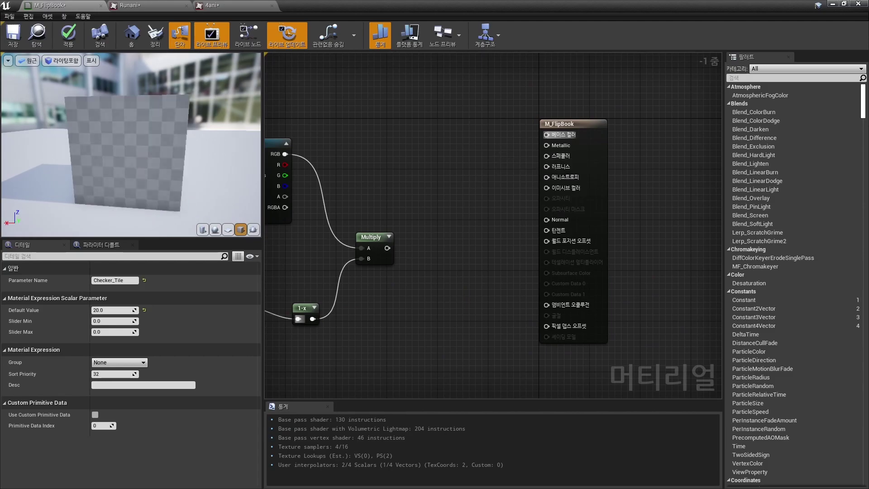
{"action": "mouse_move", "coordinate": [386, 248]}
{"action": "left_mouse_down"}
{"action": "mouse_move", "coordinate": [561, 214]}
{"action": "mouse_move", "coordinate": [546, 187]}
{"action": "left_mouse_up"}
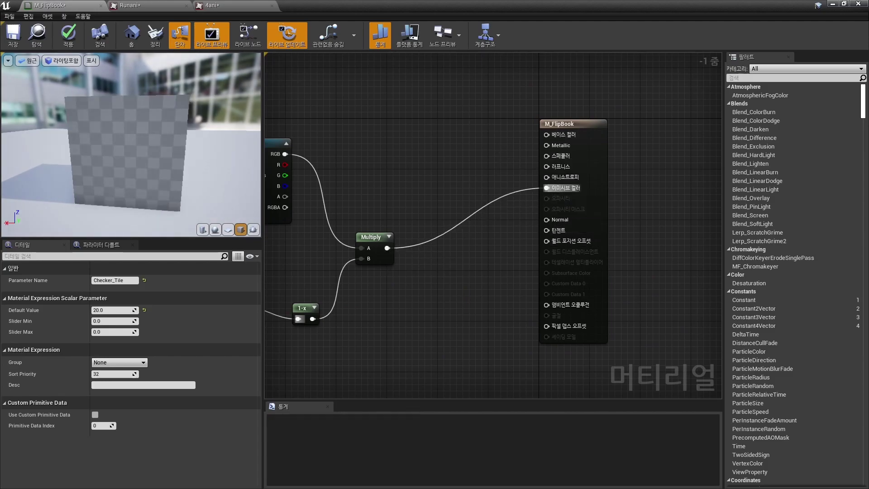
{"action": "left_click", "coordinate": [68, 35]}
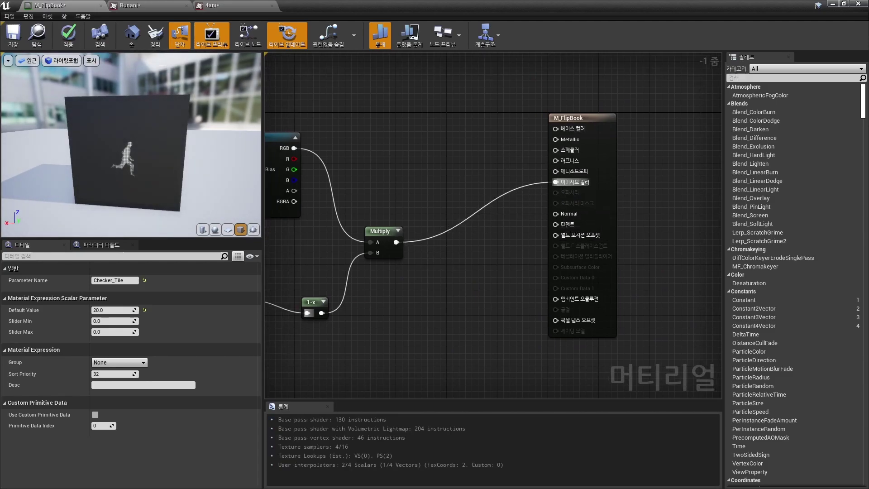
- Boost the emissive by multiplying it with a constant 5, then apply the material
{"action": "left_click", "coordinate": [462, 244]}
{"action": "left_click", "coordinate": [414, 292]}
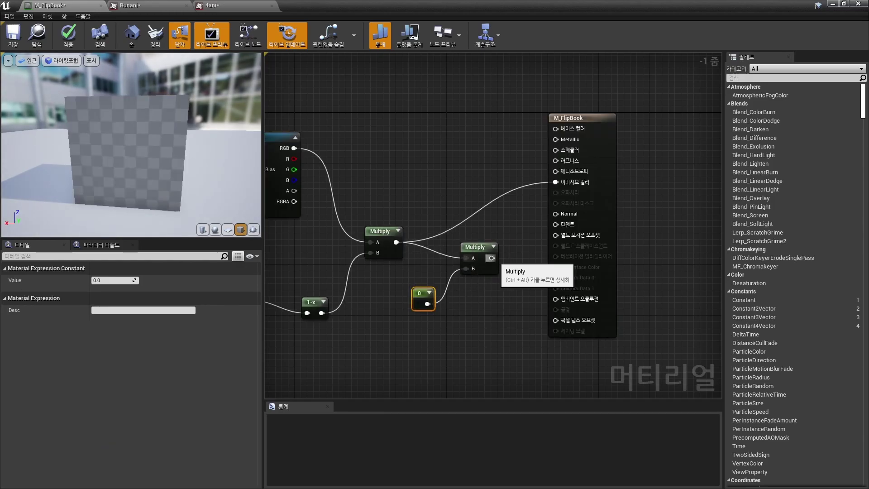
{"action": "left_click_drag", "start_coordinate": [491, 258], "coordinate": [556, 182]}
{"action": "type", "text": "5"}
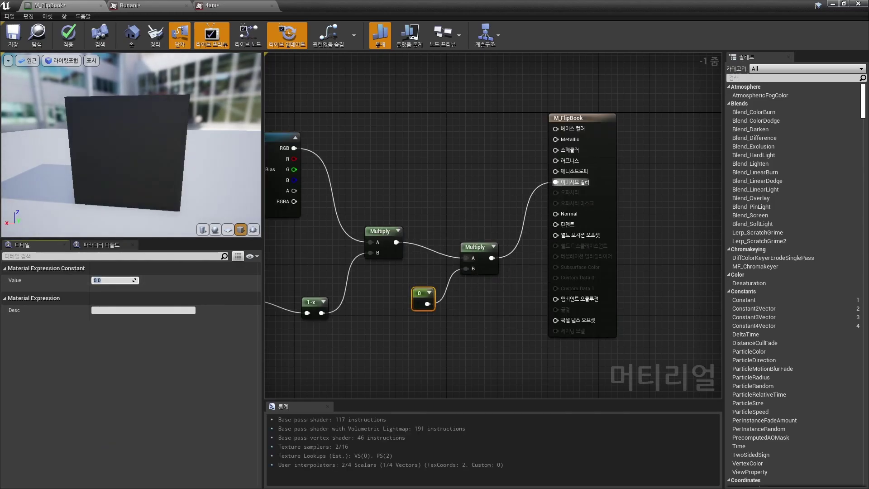
{"action": "key", "text": "Return"}
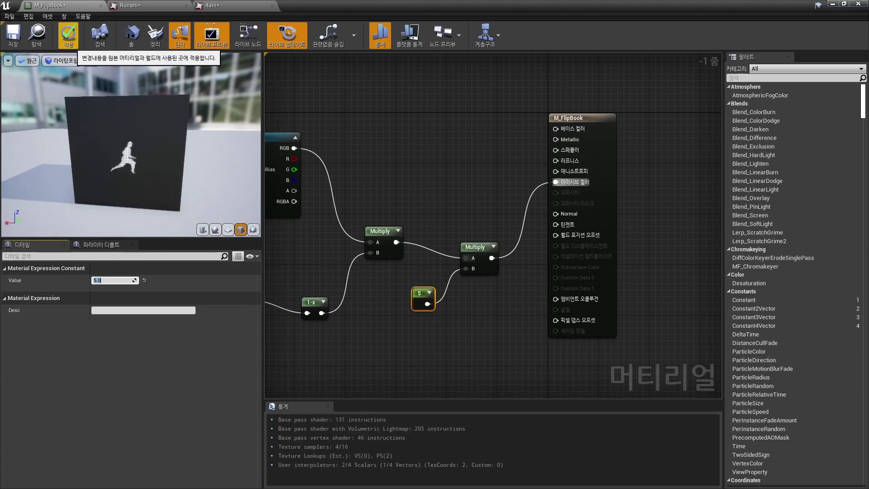
{"action": "left_click", "coordinate": [68, 36]}
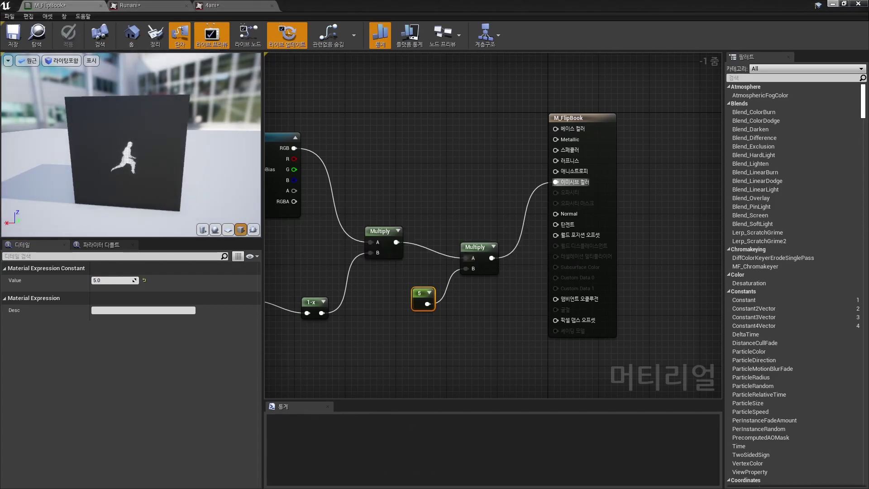